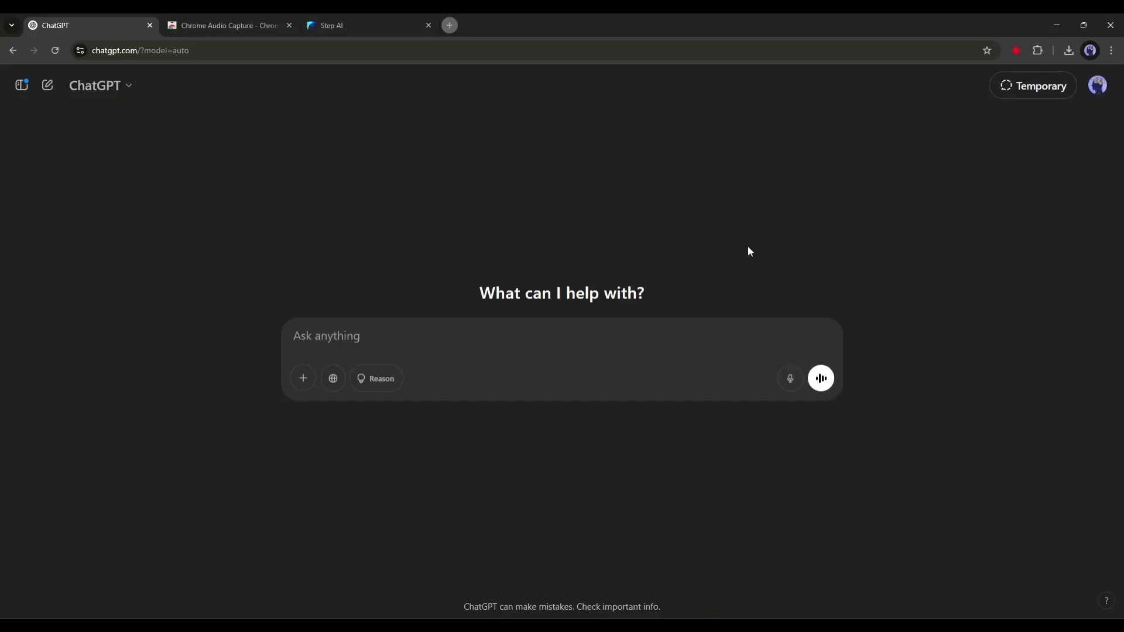
Ask ChatGPT to 'Write Jungle king story in Just 200 Words' and read through the reply.
{"action": "type", "text": "Write Jungle king story in"}
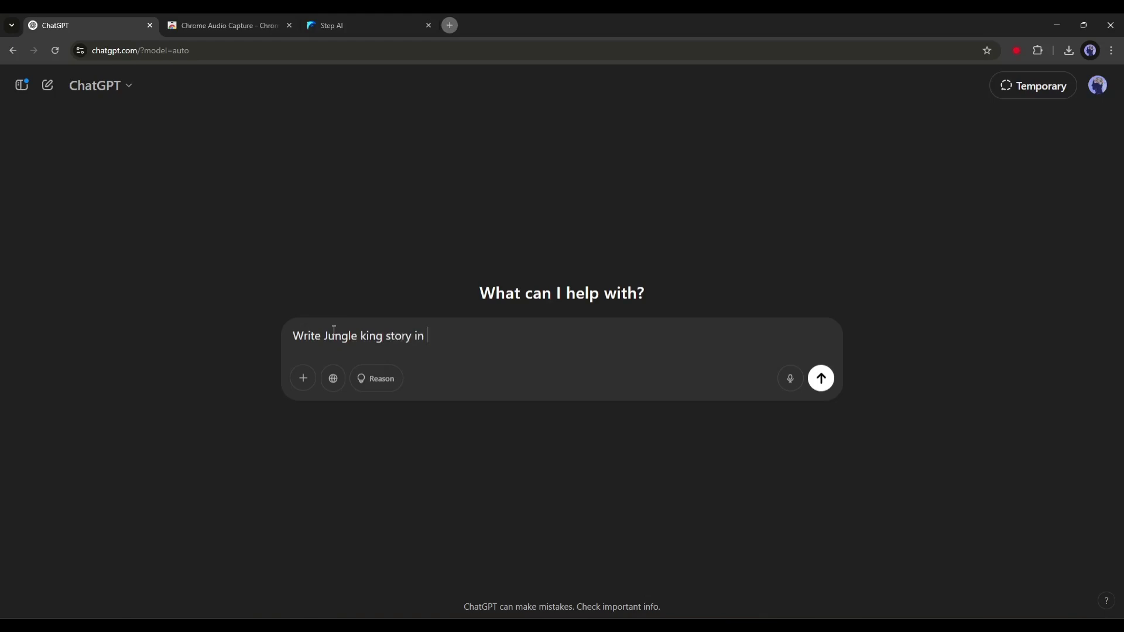
{"action": "type", "text": " Just 200 Words"}
{"action": "key", "text": "Return"}
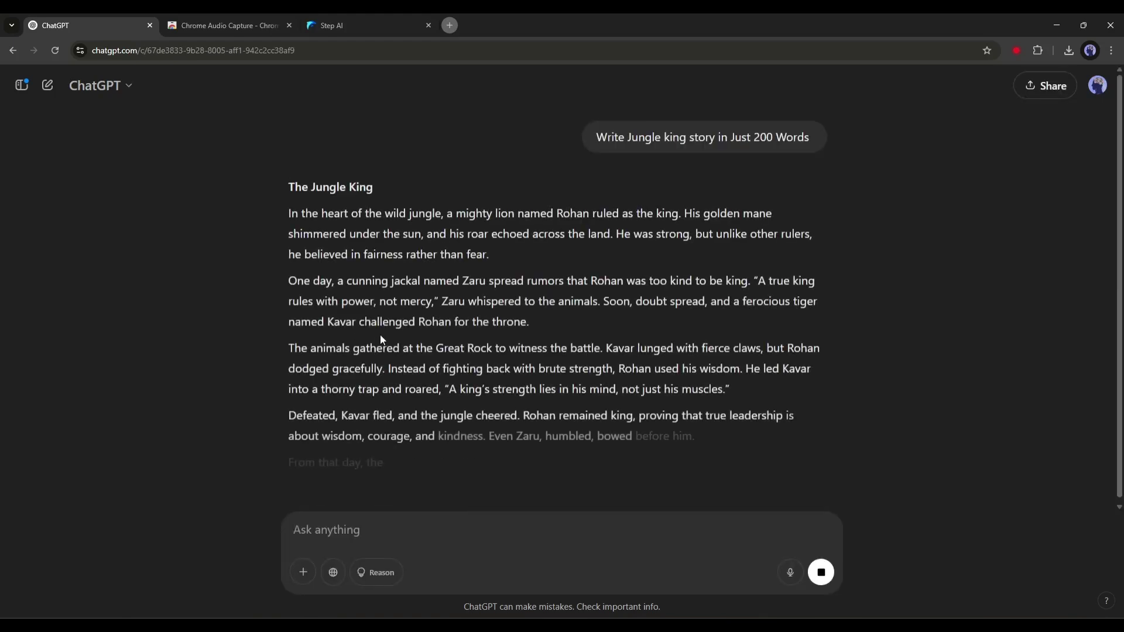
{"action": "left_click_drag", "start_coordinate": [311, 156], "coordinate": [609, 427]}
{"action": "left_click", "coordinate": [609, 427]}
{"action": "scroll", "coordinate": [605, 411], "scroll_direction": "up", "scroll_amount": 1}
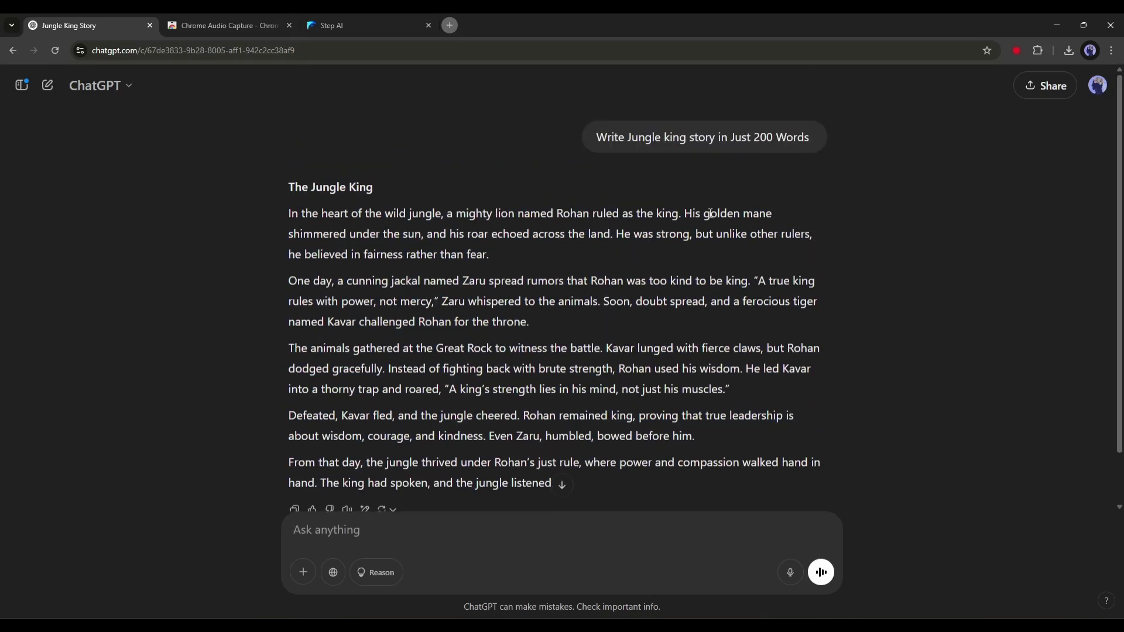
{"action": "left_click", "coordinate": [778, 133]}
{"action": "scroll", "coordinate": [572, 240], "scroll_direction": "down", "scroll_amount": 1}
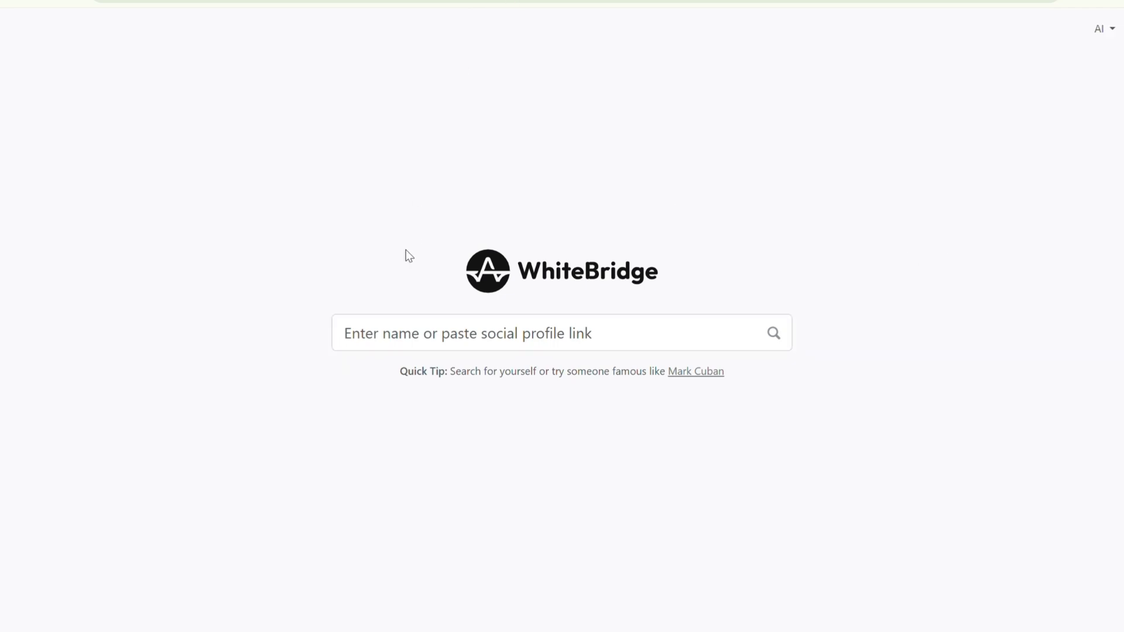
Search WhiteBridge for the person's name and open the first matching profile report.
{"action": "left_click", "coordinate": [380, 333]}
{"action": "type", "text": "Bindu red"}
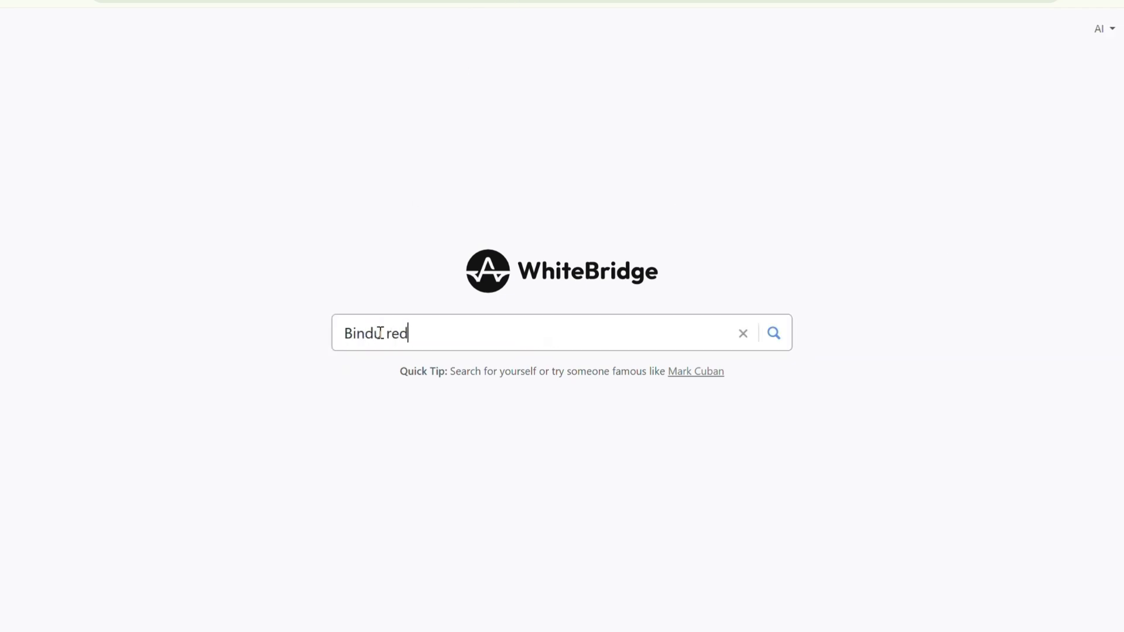
{"action": "left_click", "coordinate": [774, 333]}
{"action": "left_click", "coordinate": [720, 232]}
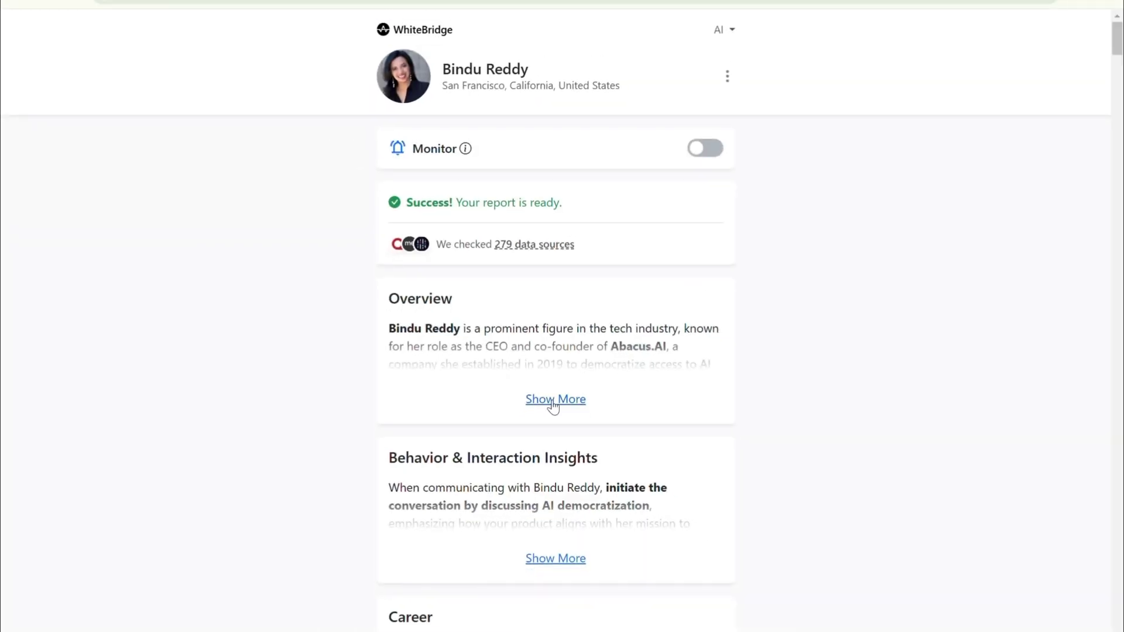
Expand the report's full Overview text and highlight the CEO and co-founder phrase.
{"action": "left_click", "coordinate": [553, 404]}
{"action": "double_click", "coordinate": [464, 296]}
{"action": "left_click_drag", "start_coordinate": [487, 346], "coordinate": [657, 347]}
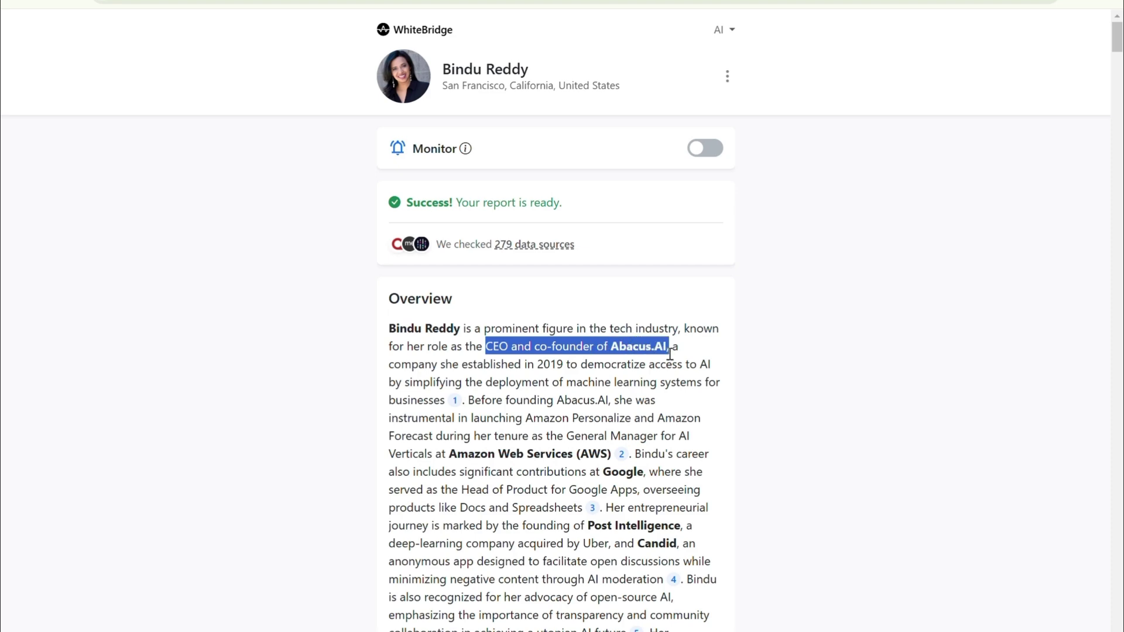
{"action": "scroll", "coordinate": [721, 402], "scroll_direction": "down", "scroll_amount": 10}
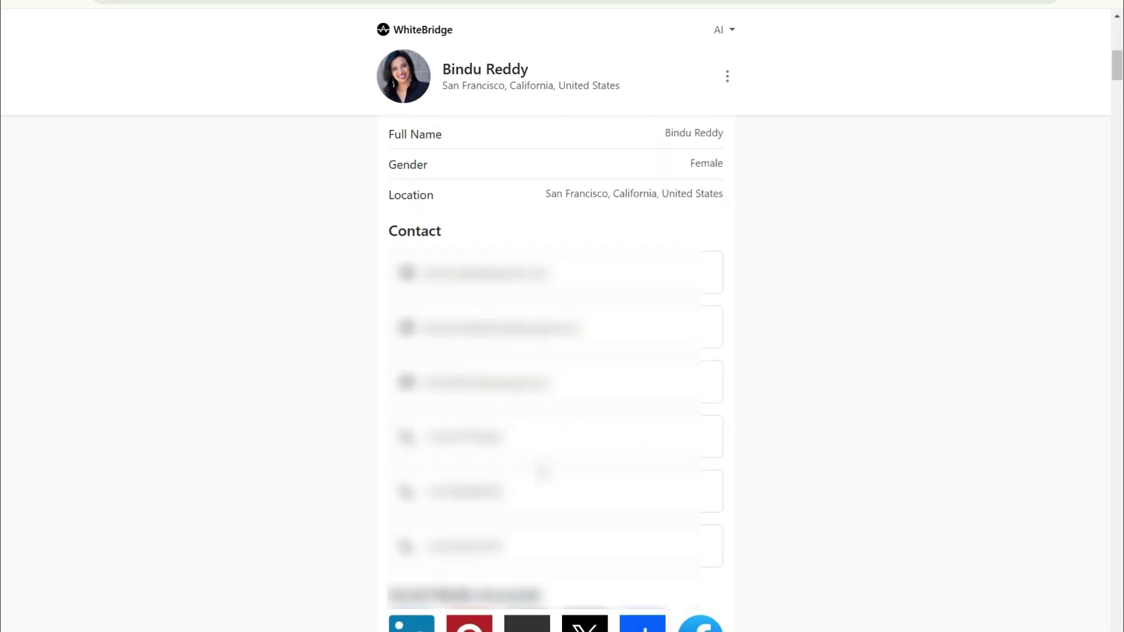
{"action": "scroll", "coordinate": [542, 534], "scroll_direction": "down", "scroll_amount": 12}
{"action": "left_click_drag", "start_coordinate": [599, 197], "coordinate": [384, 199]}
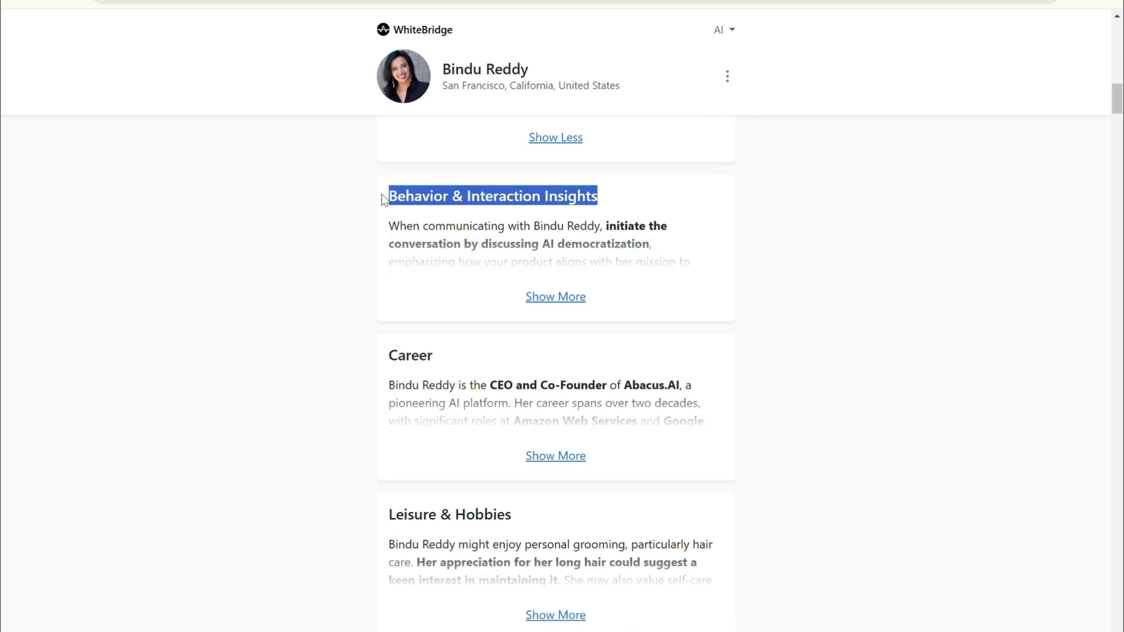
Expand the Behavior & Interaction Insights and Career sections of the report.
{"action": "left_click", "coordinate": [582, 297]}
{"action": "scroll", "coordinate": [582, 298], "scroll_direction": "down", "scroll_amount": 20}
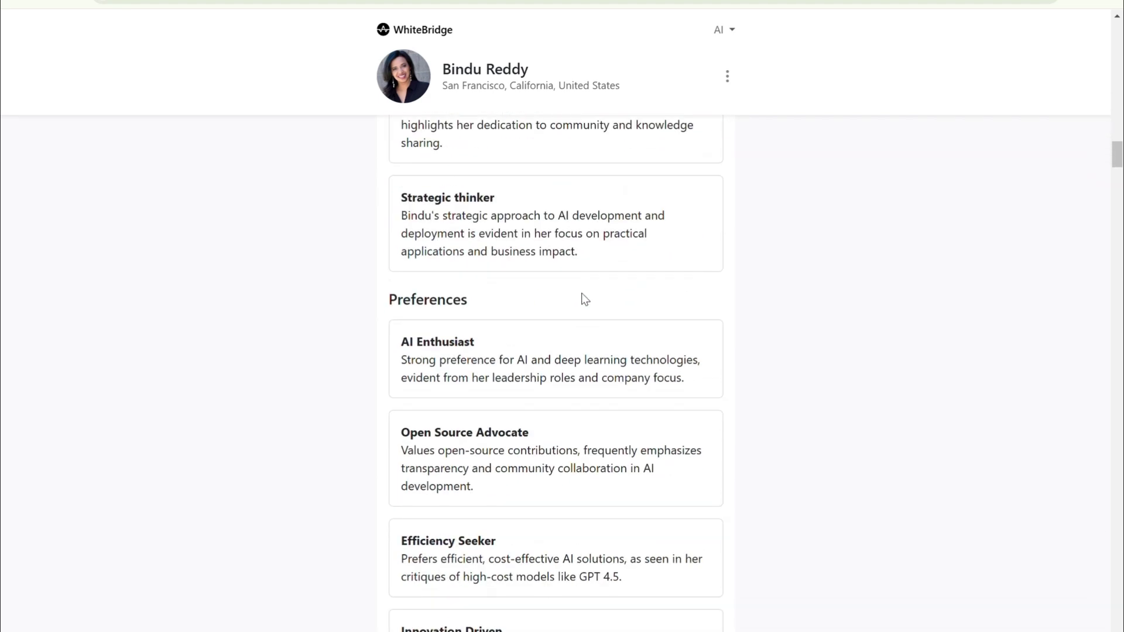
{"action": "scroll", "coordinate": [583, 295], "scroll_direction": "down", "scroll_amount": 2}
{"action": "left_click", "coordinate": [545, 447]}
{"action": "scroll", "coordinate": [546, 447], "scroll_direction": "down", "scroll_amount": 10}
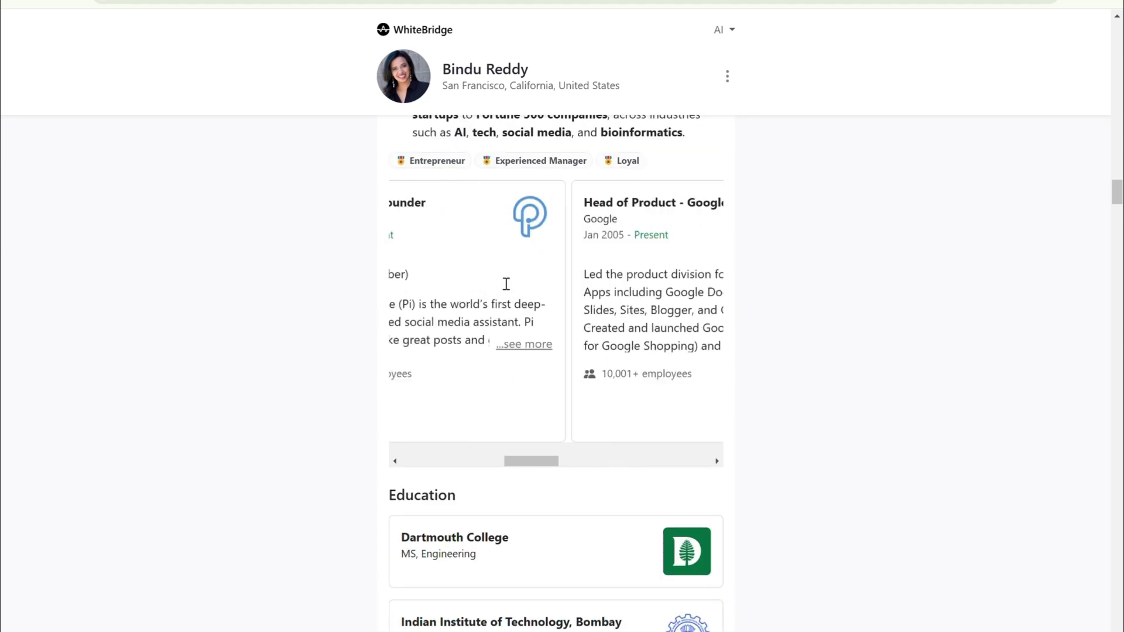
{"action": "scroll", "coordinate": [519, 410], "scroll_direction": "down", "scroll_amount": 2}
Scroll through the Leisure & Hobbies, Social Media and Online Presence sections.
{"action": "triple_click", "coordinate": [388, 343]}
{"action": "scroll", "coordinate": [538, 341], "scroll_direction": "down", "scroll_amount": 11}
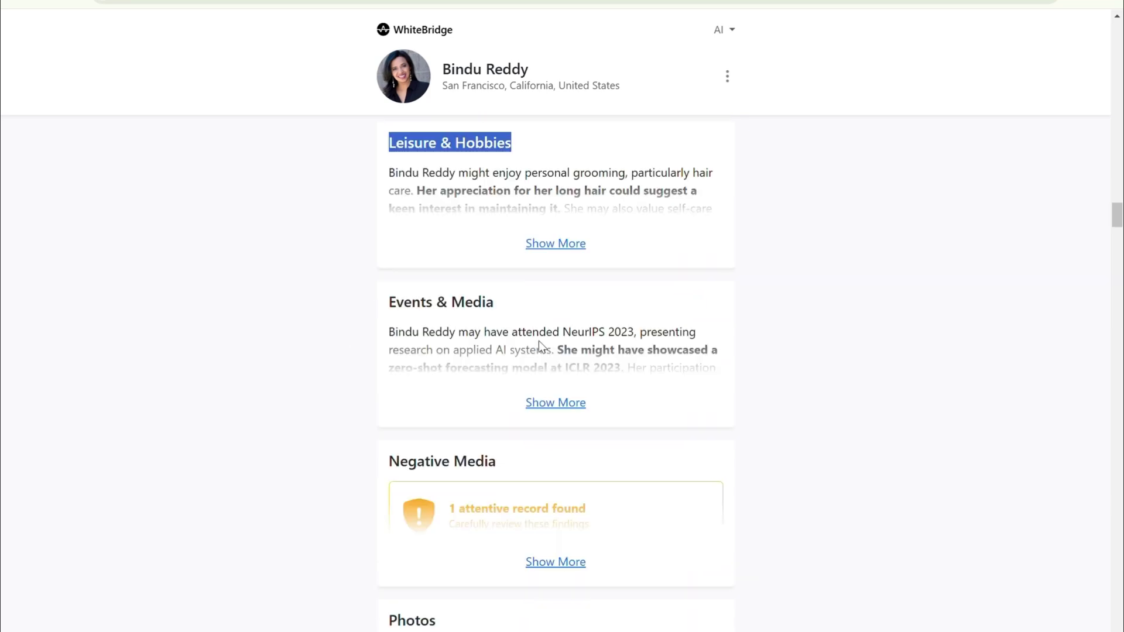
{"action": "triple_click", "coordinate": [483, 252]}
{"action": "scroll", "coordinate": [560, 420], "scroll_direction": "down", "scroll_amount": 20}
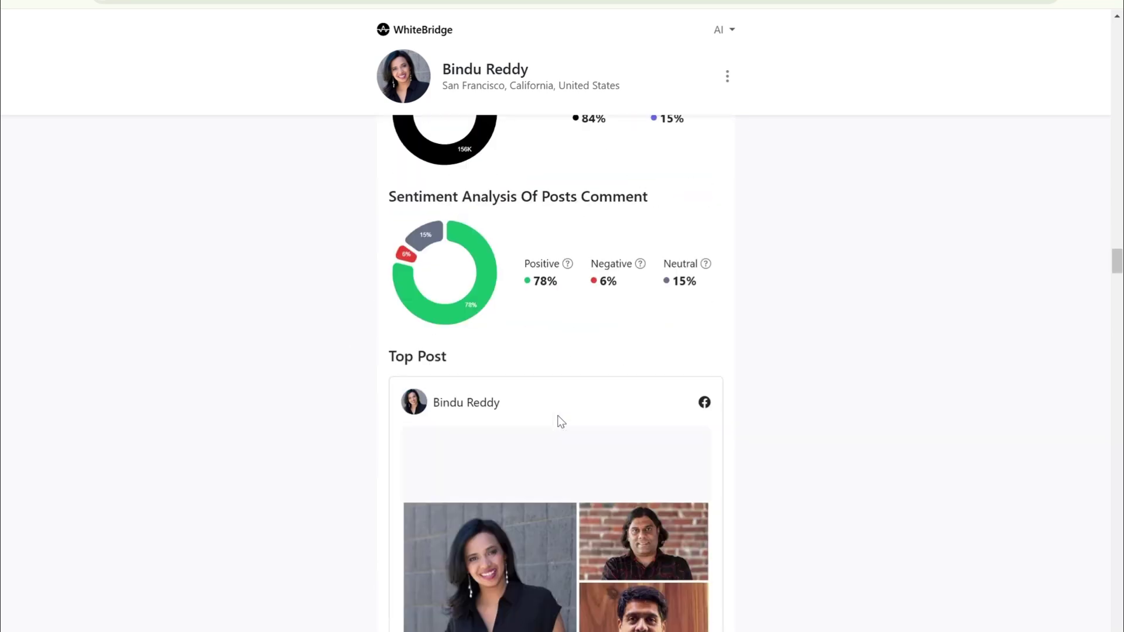
{"action": "scroll", "coordinate": [560, 394], "scroll_direction": "down", "scroll_amount": 2}
{"action": "triple_click", "coordinate": [443, 419]}
{"action": "scroll", "coordinate": [526, 575], "scroll_direction": "down", "scroll_amount": 7}
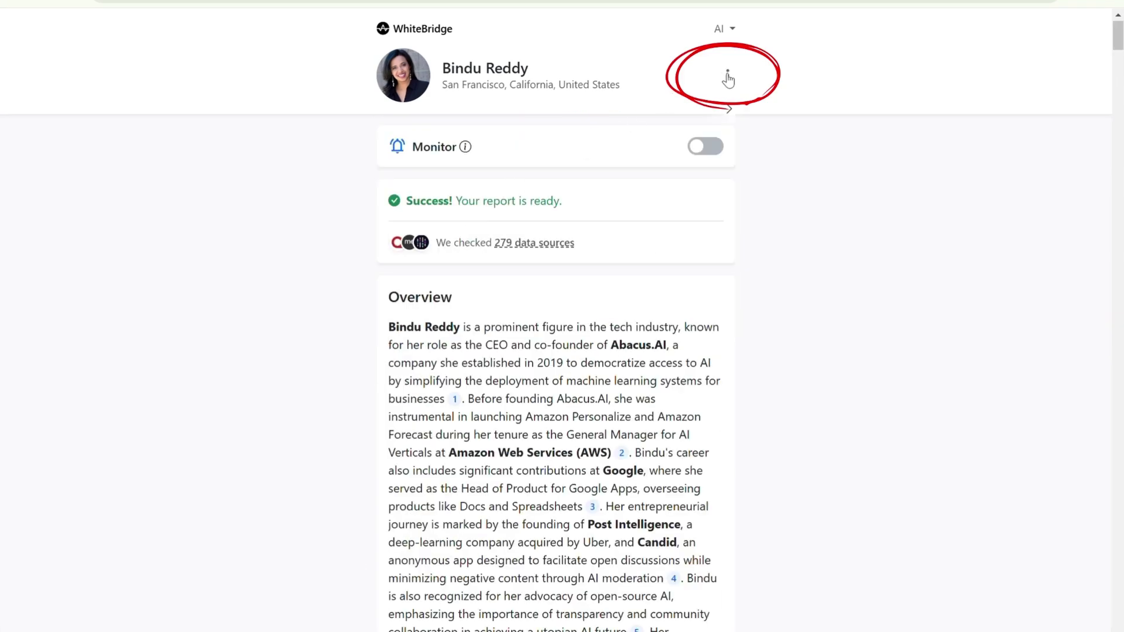
Check the report's options menu without choosing anything, then switch the Monitor toggle on.
{"action": "left_click", "coordinate": [727, 77]}
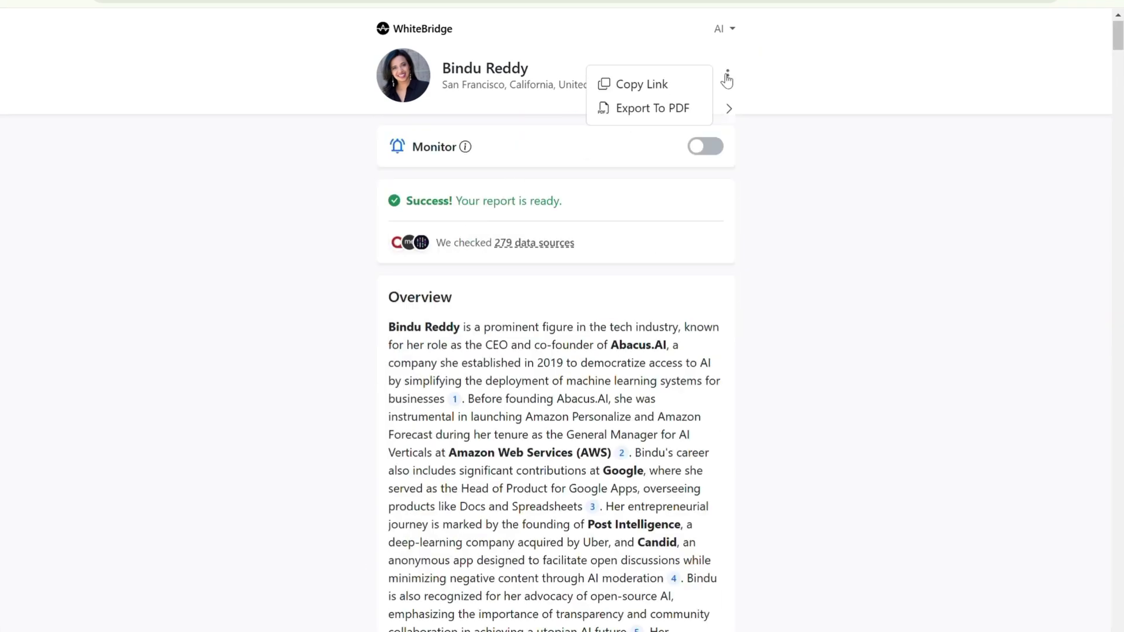
{"action": "left_click", "coordinate": [657, 109]}
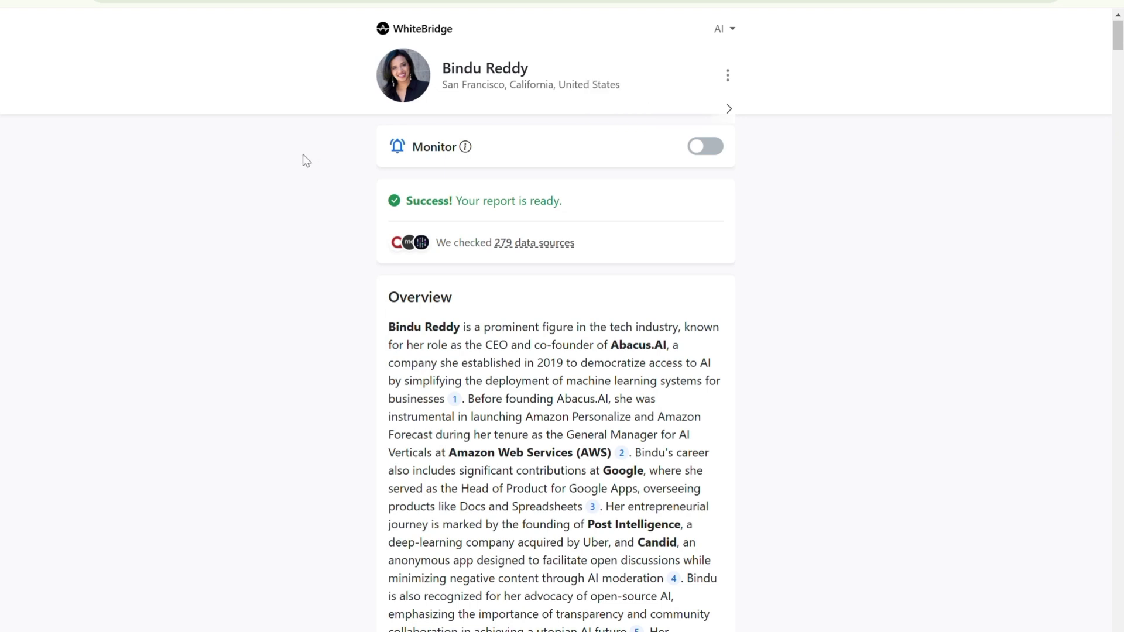
{"action": "left_click", "coordinate": [705, 148]}
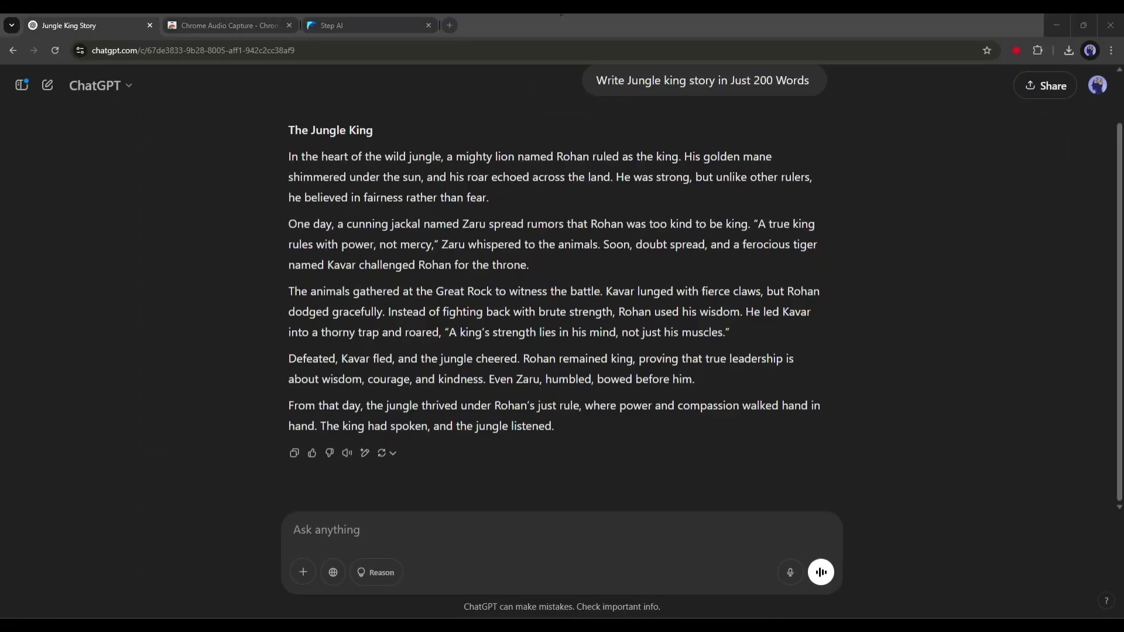
Refocus the ChatGPT window and play the Jungle King story with Read aloud.
{"action": "left_click", "coordinate": [483, 448]}
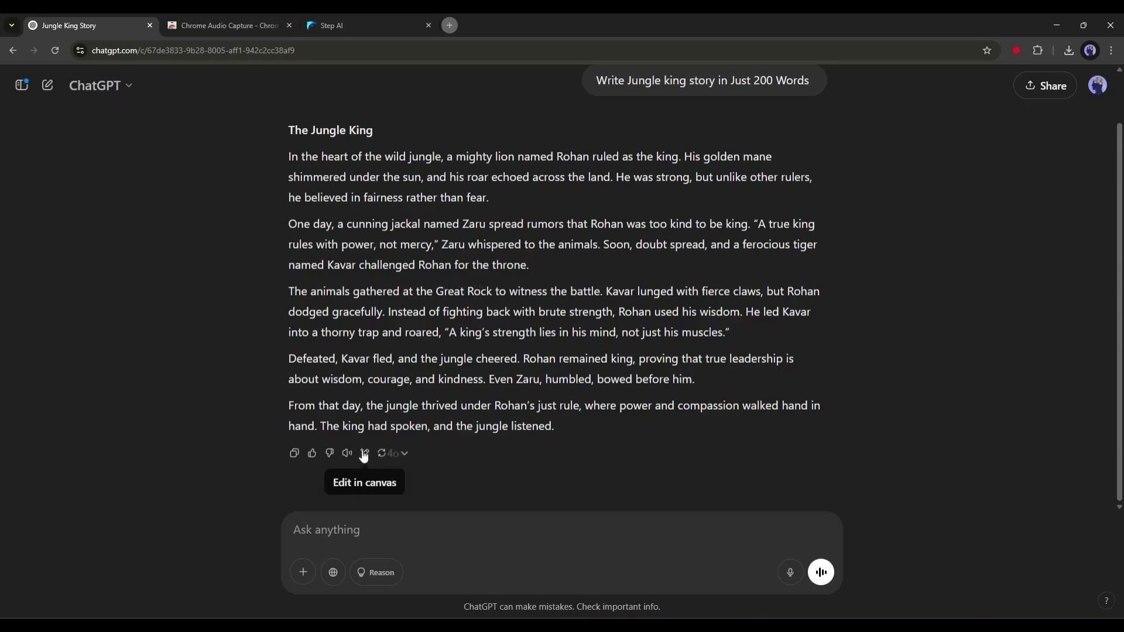
{"action": "left_click", "coordinate": [344, 454]}
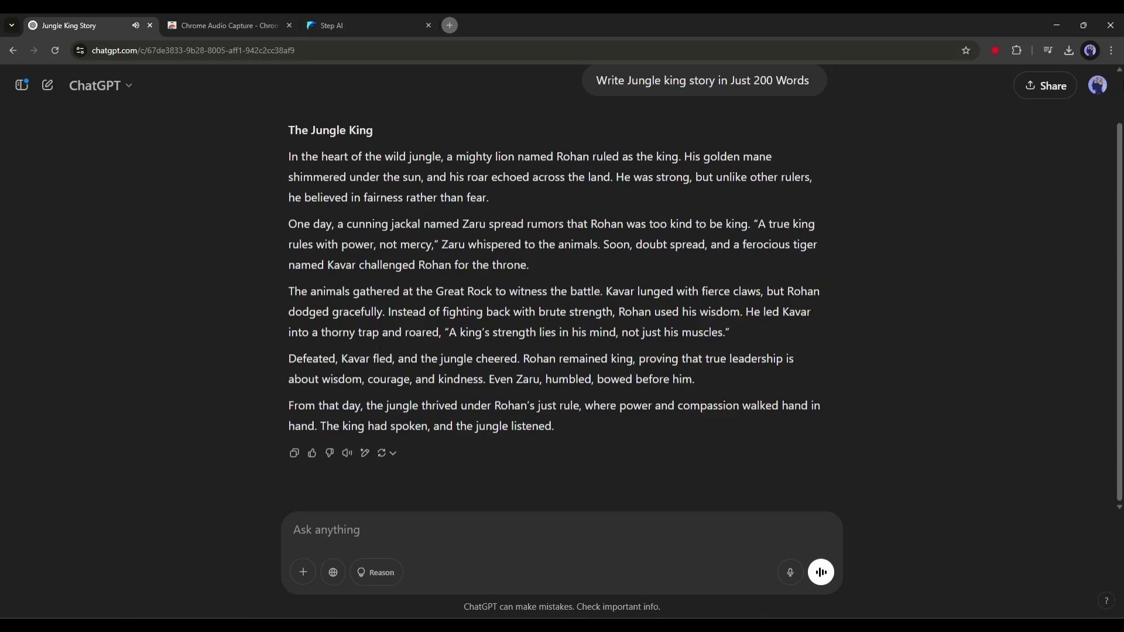
Open ChatGPT Settings from the account menu and go to the Speech section.
{"action": "left_click", "coordinate": [1095, 88]}
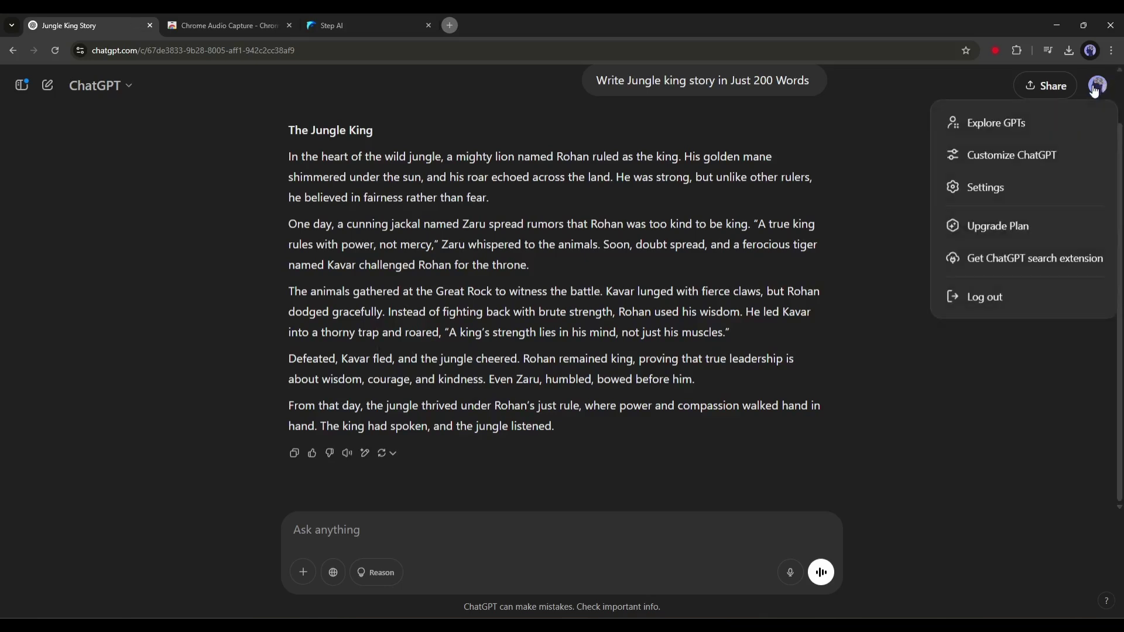
{"action": "left_click", "coordinate": [983, 189]}
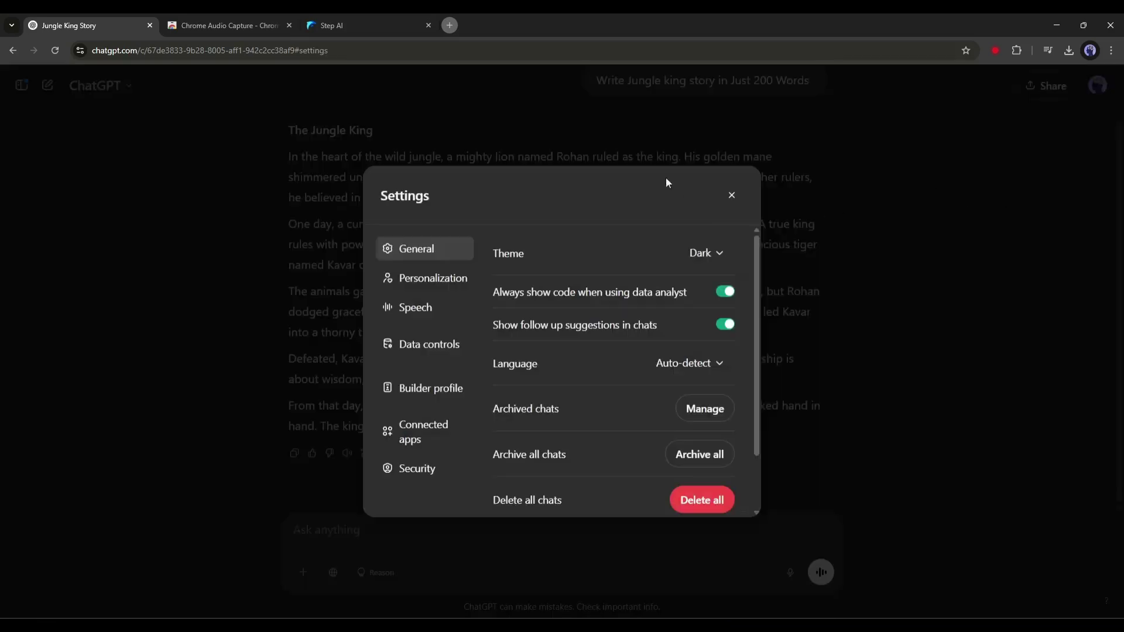
{"action": "scroll", "coordinate": [564, 279], "scroll_direction": "down", "scroll_amount": 2}
{"action": "scroll", "coordinate": [564, 310], "scroll_direction": "up", "scroll_amount": 2}
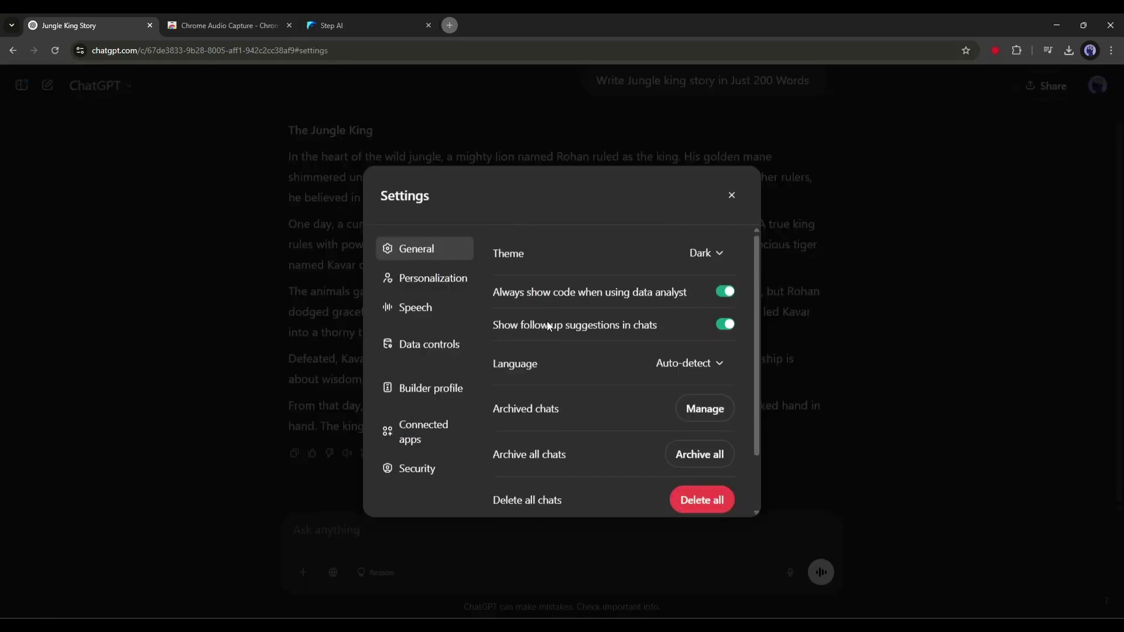
{"action": "left_click", "coordinate": [417, 321]}
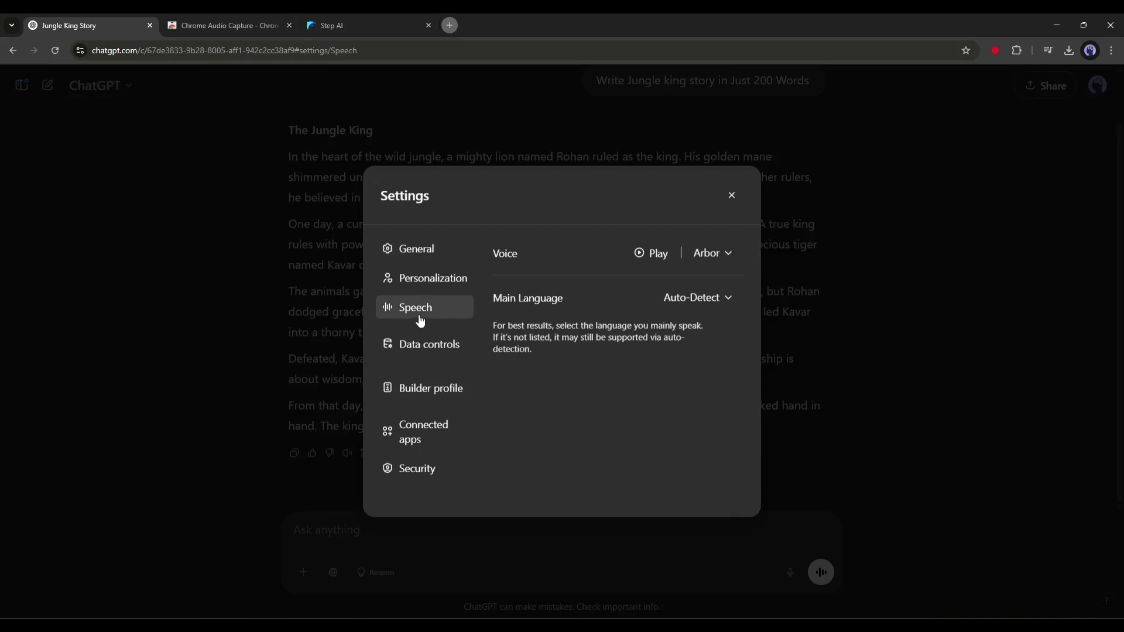
Try the Breeze, Spruce and Sol narration voices from the Voice list.
{"action": "left_click", "coordinate": [700, 253]}
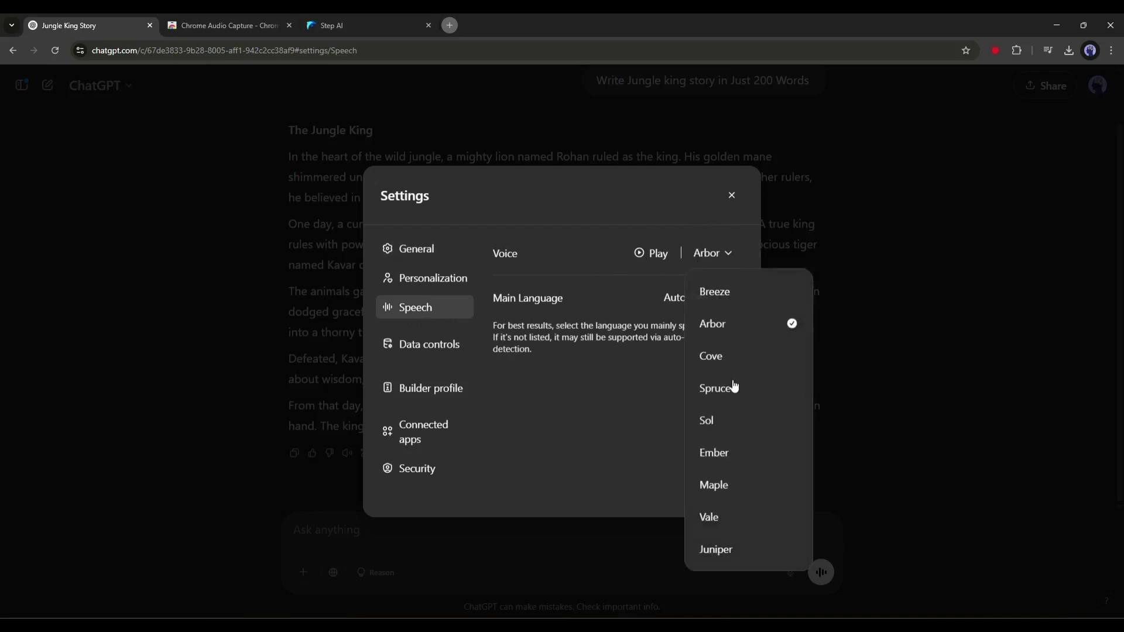
{"action": "left_click", "coordinate": [668, 322]}
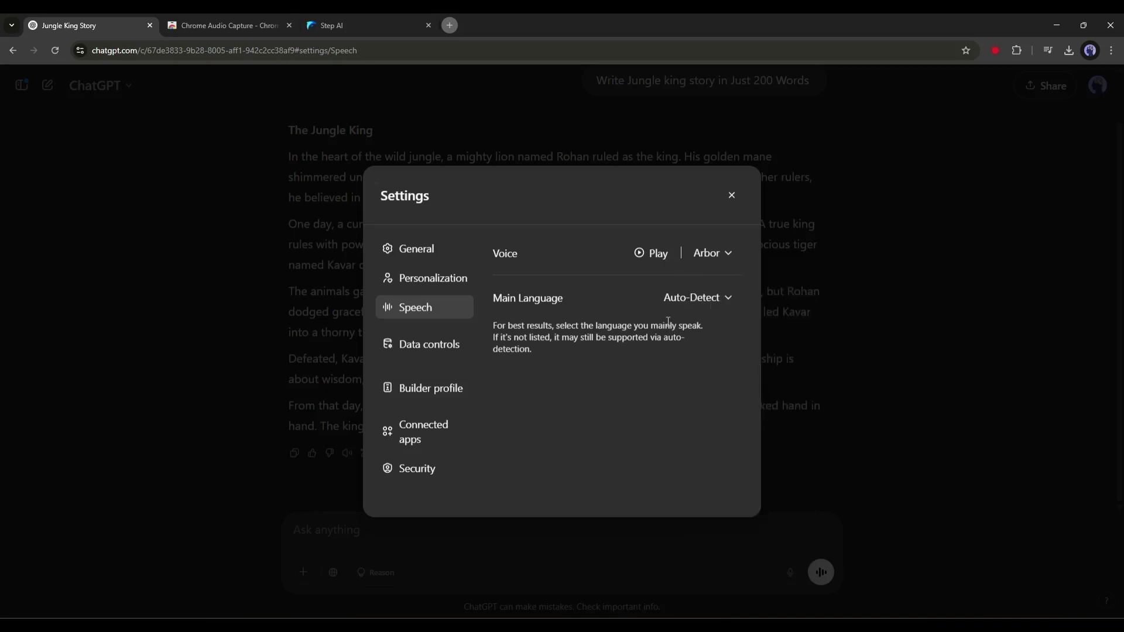
{"action": "left_click", "coordinate": [710, 253]}
{"action": "left_click", "coordinate": [723, 295]}
{"action": "left_click", "coordinate": [709, 252]}
{"action": "left_click", "coordinate": [712, 380]}
{"action": "left_click", "coordinate": [710, 253]}
{"action": "left_click", "coordinate": [702, 420]}
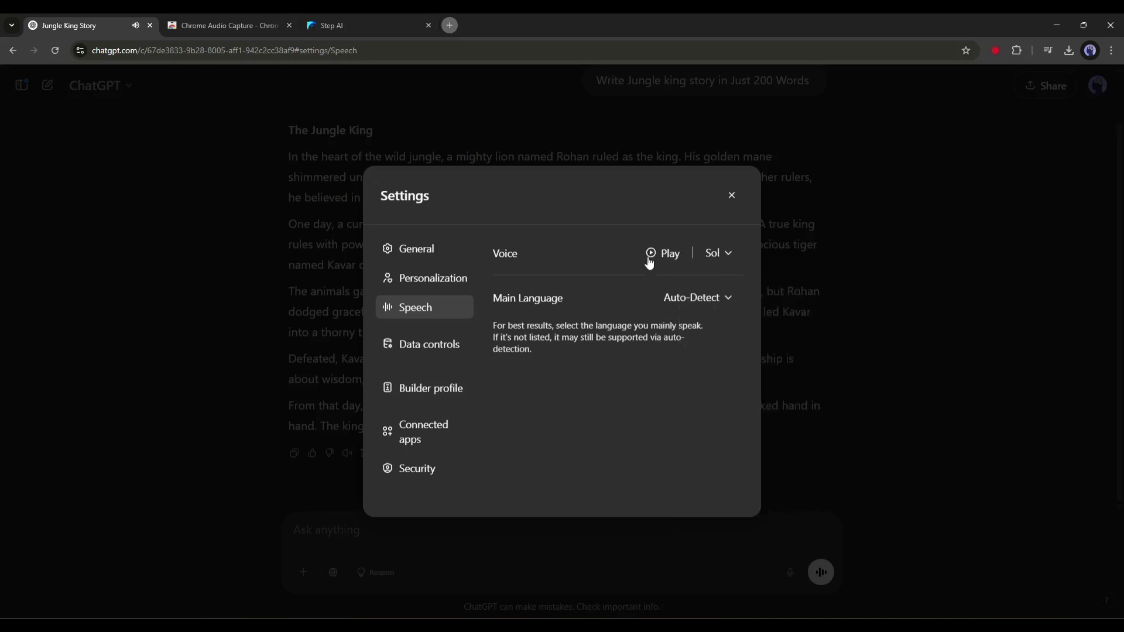
Set the voice to Ember, play its sample, and close the settings.
{"action": "left_click", "coordinate": [721, 256]}
{"action": "left_click", "coordinate": [719, 295]}
{"action": "left_click", "coordinate": [703, 253]}
{"action": "left_click", "coordinate": [706, 294]}
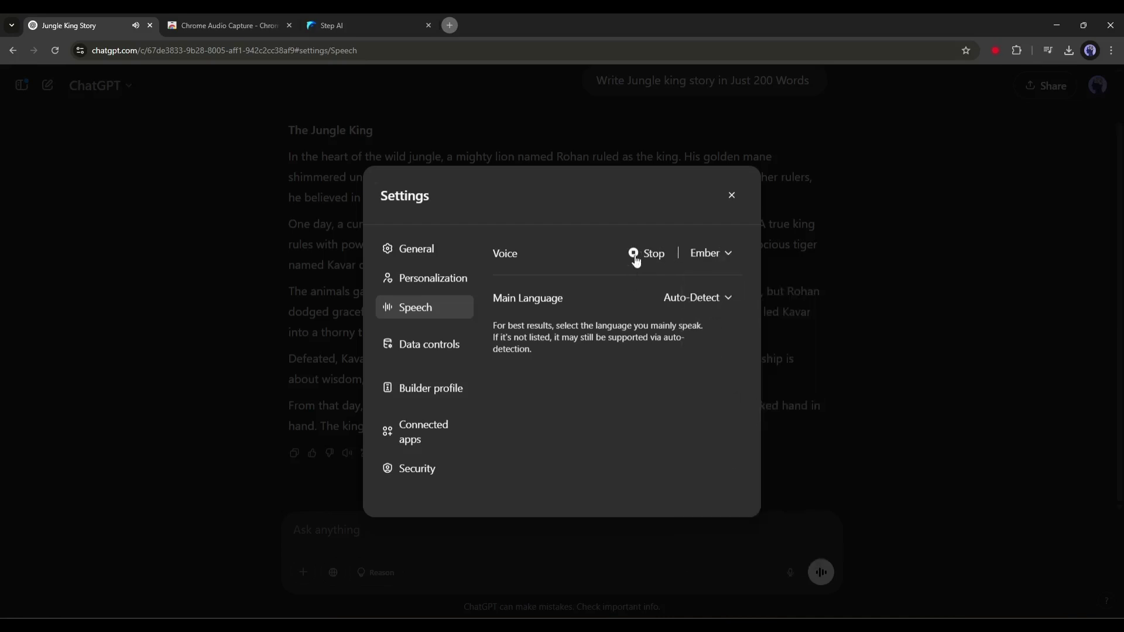
{"action": "left_click", "coordinate": [728, 196]}
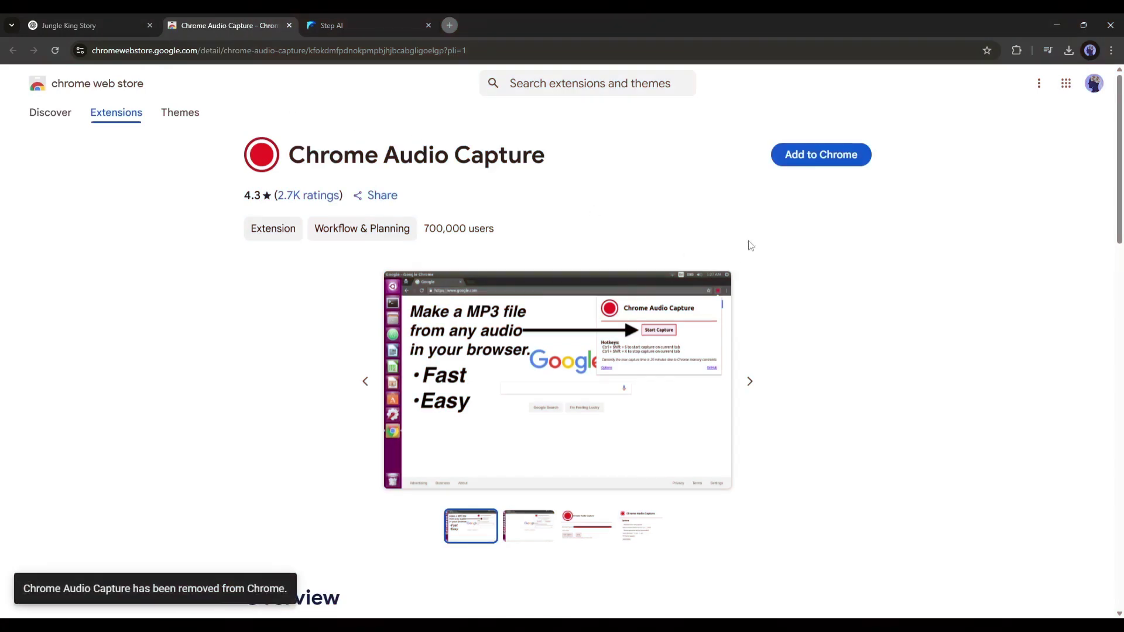
Review the Chrome Audio Capture store page and add the extension to Chrome.
{"action": "scroll", "coordinate": [432, 311], "scroll_direction": "down", "scroll_amount": 10}
{"action": "scroll", "coordinate": [432, 314], "scroll_direction": "up", "scroll_amount": 10}
{"action": "left_click_drag", "start_coordinate": [286, 158], "coordinate": [555, 163]}
{"action": "left_click", "coordinate": [548, 166]}
{"action": "scroll", "coordinate": [501, 237], "scroll_direction": "down", "scroll_amount": 15}
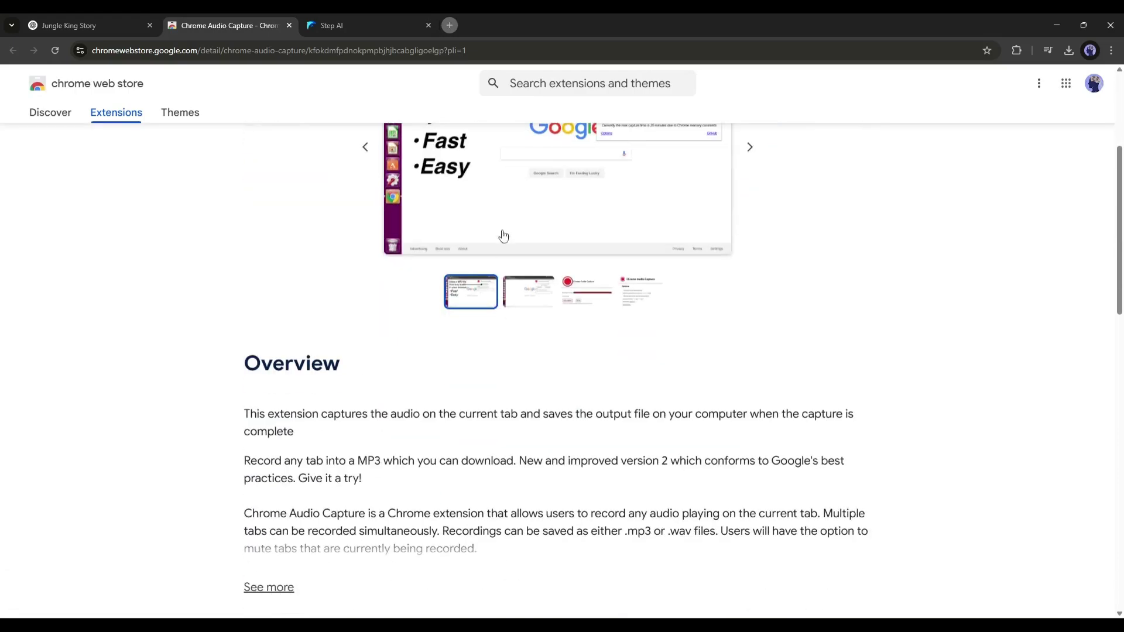
{"action": "scroll", "coordinate": [496, 247], "scroll_direction": "down", "scroll_amount": 3}
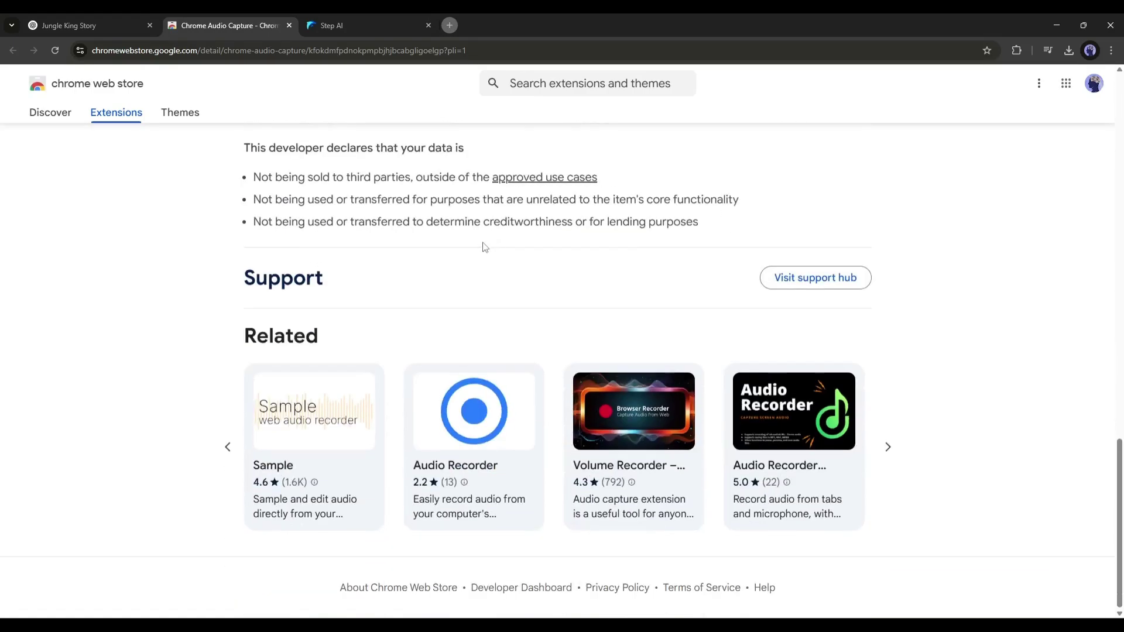
{"action": "scroll", "coordinate": [482, 252], "scroll_direction": "up", "scroll_amount": 12}
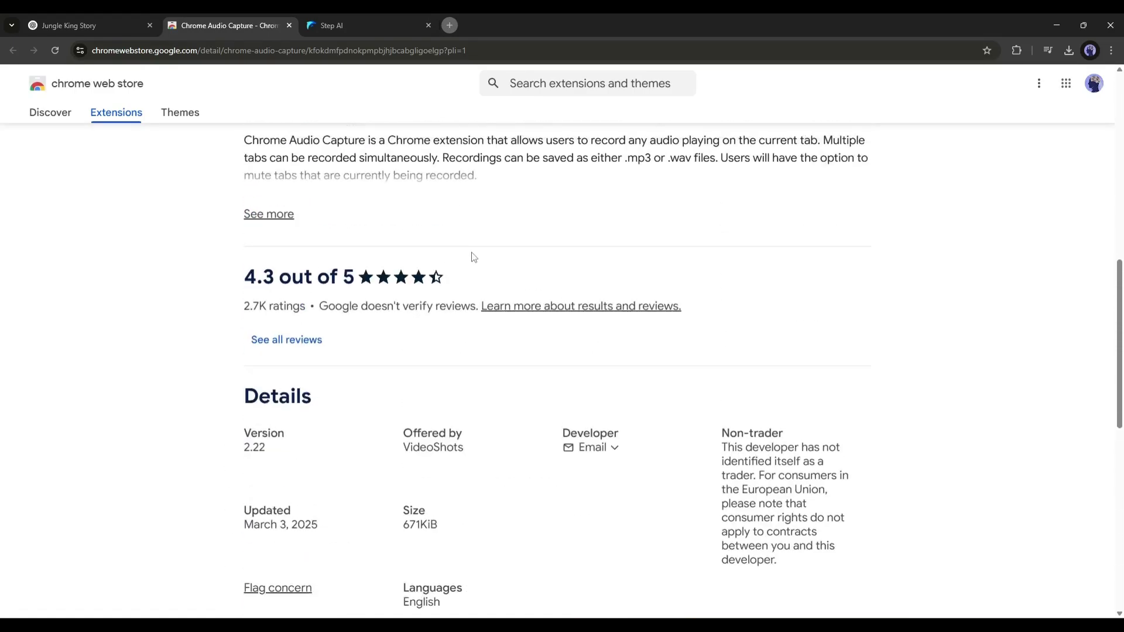
{"action": "scroll", "coordinate": [471, 258], "scroll_direction": "up", "scroll_amount": 5}
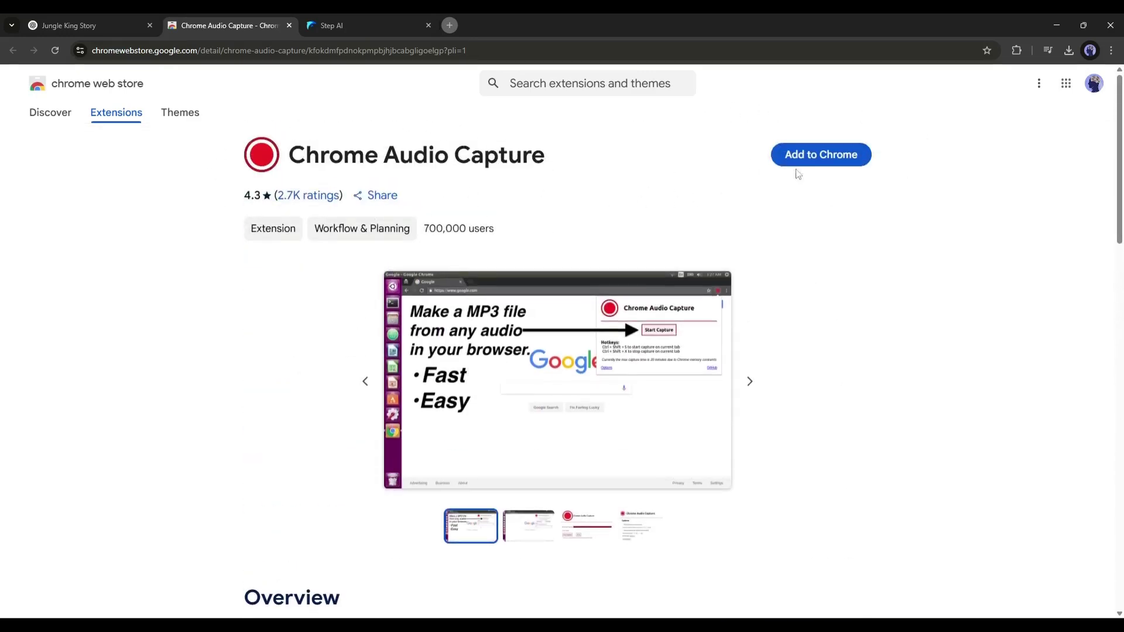
{"action": "left_click", "coordinate": [812, 162]}
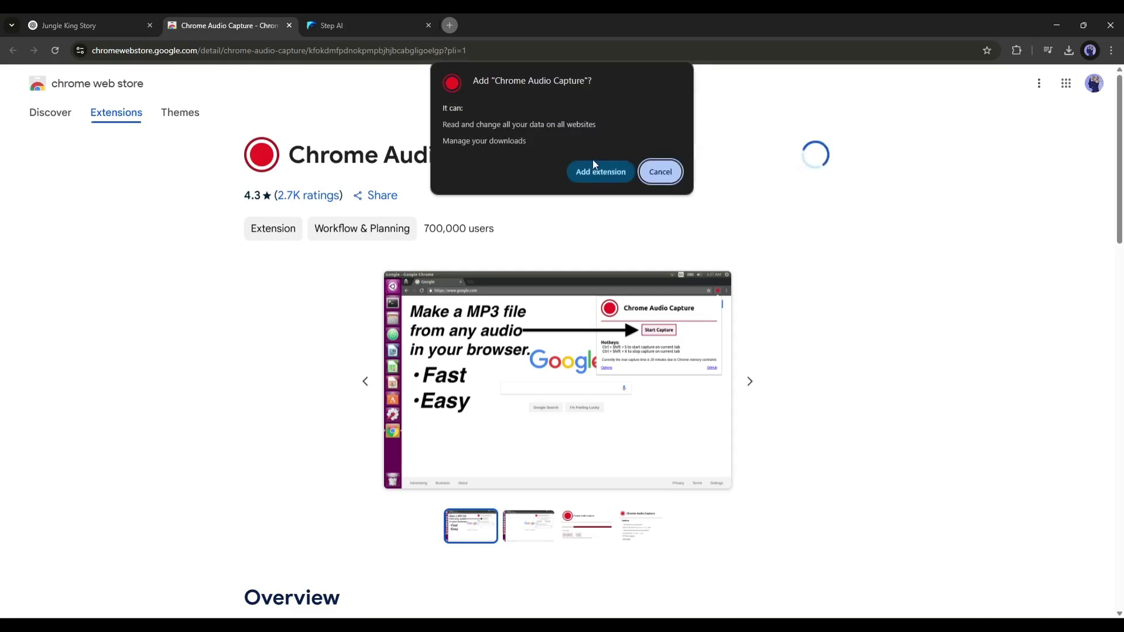
{"action": "left_click", "coordinate": [591, 170]}
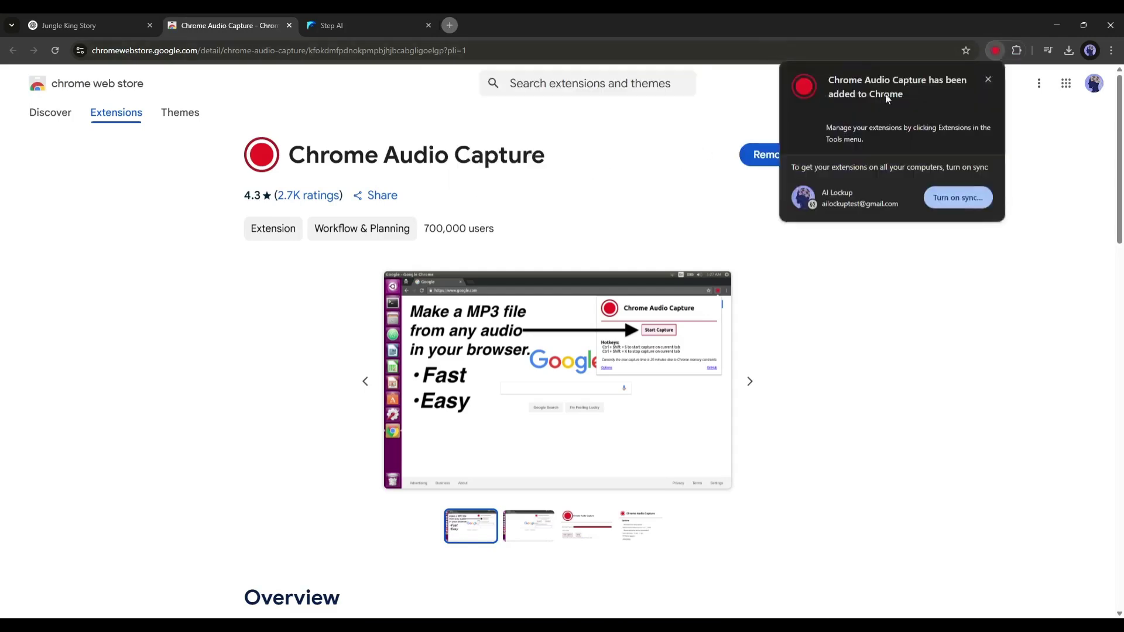
{"action": "left_click", "coordinate": [988, 79]}
Pin Chrome Audio Capture in the Extensions menu and go back to the Jungle King Story tab.
{"action": "left_click", "coordinate": [1017, 51]}
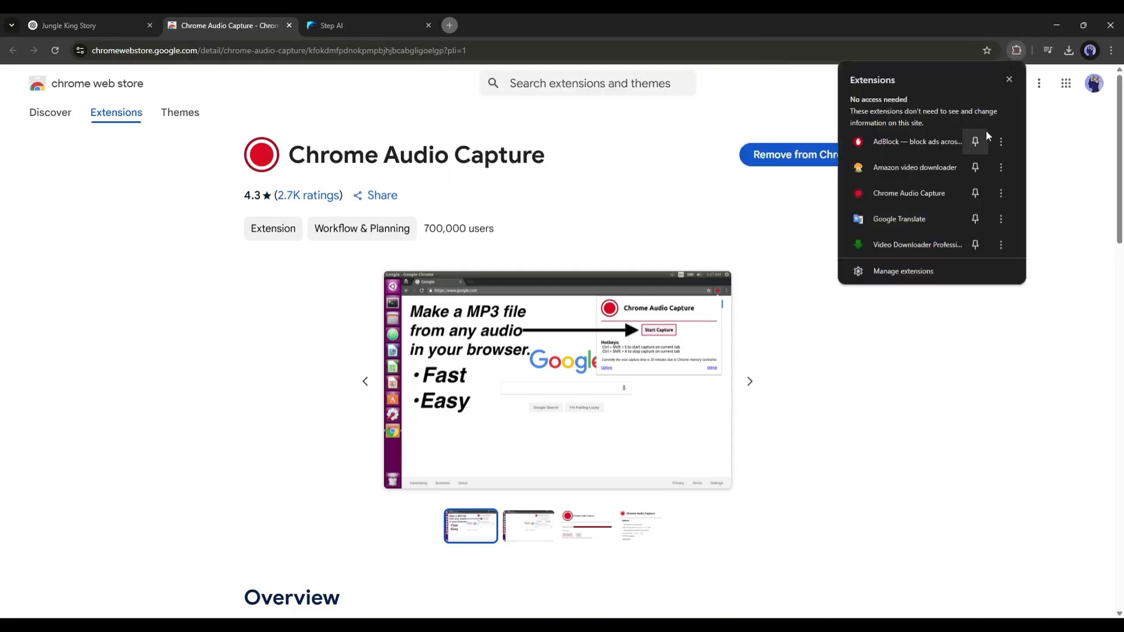
{"action": "left_click", "coordinate": [976, 193]}
{"action": "left_click", "coordinate": [1063, 162]}
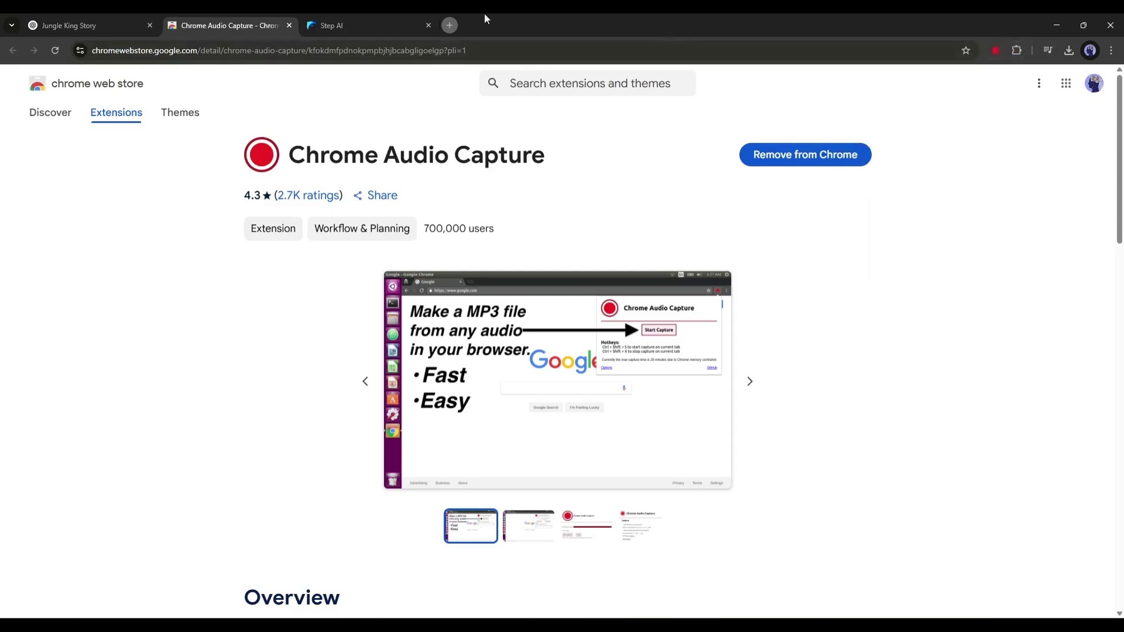
{"action": "left_click", "coordinate": [125, 22]}
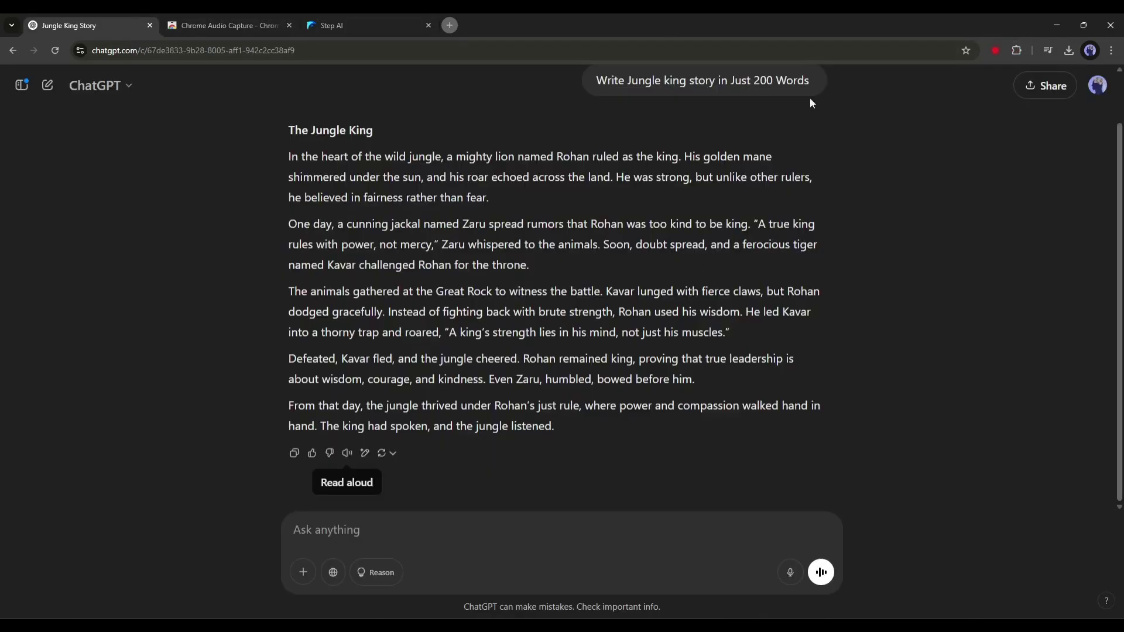
Start Chrome Audio Capture, play the story via Read aloud, then stop with Save Capture.
{"action": "left_click", "coordinate": [994, 51]}
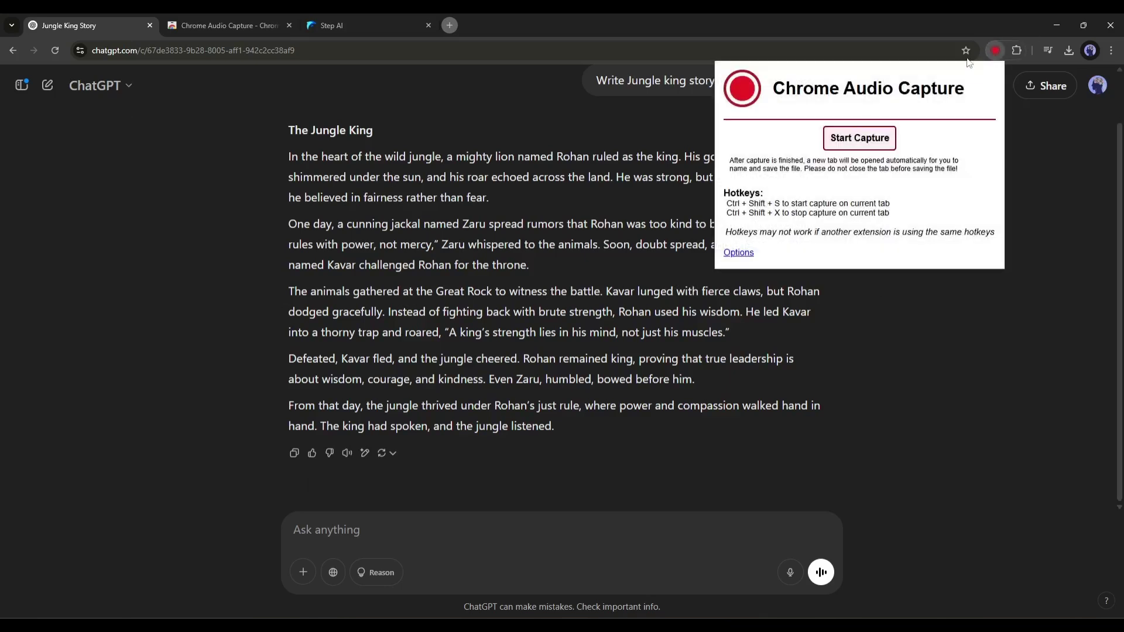
{"action": "left_click", "coordinate": [861, 139]}
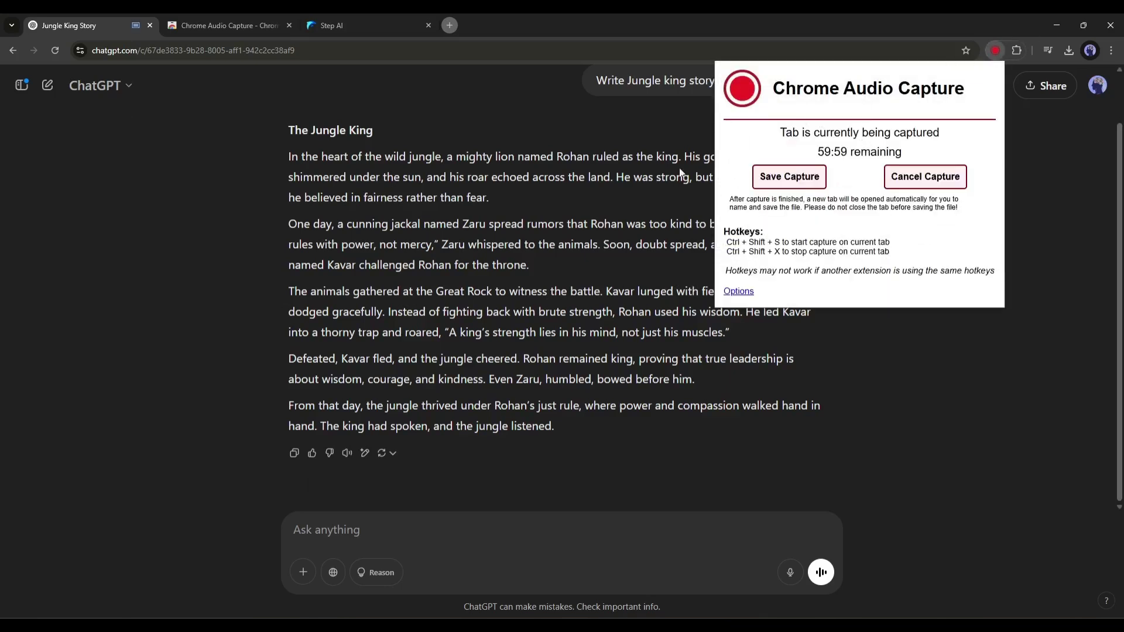
{"action": "left_click", "coordinate": [347, 452]}
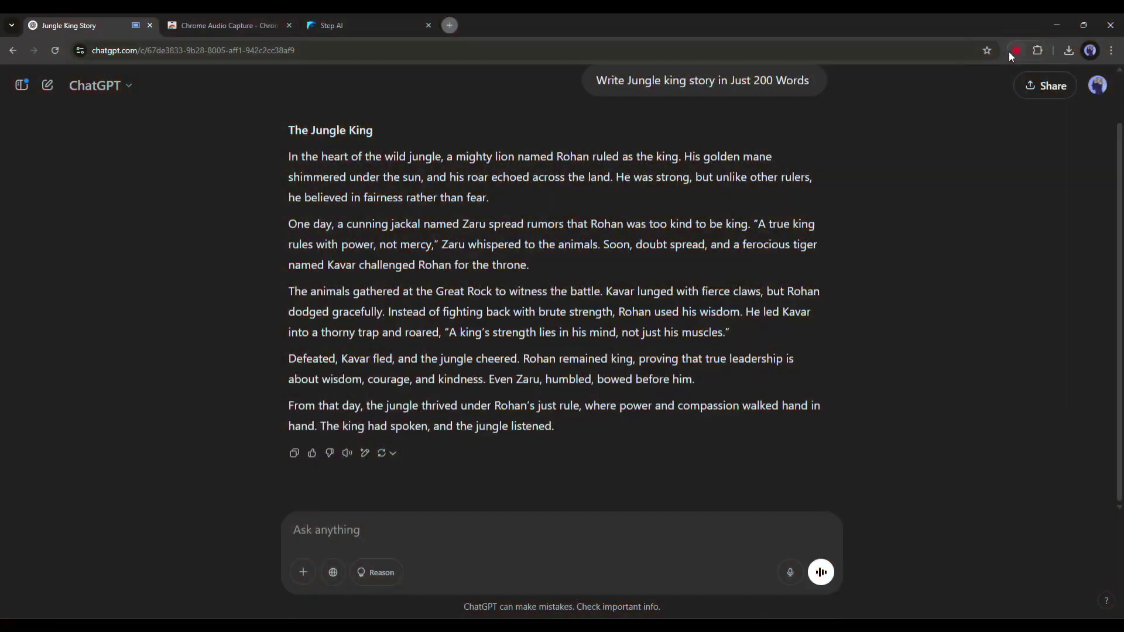
{"action": "left_click", "coordinate": [1017, 52]}
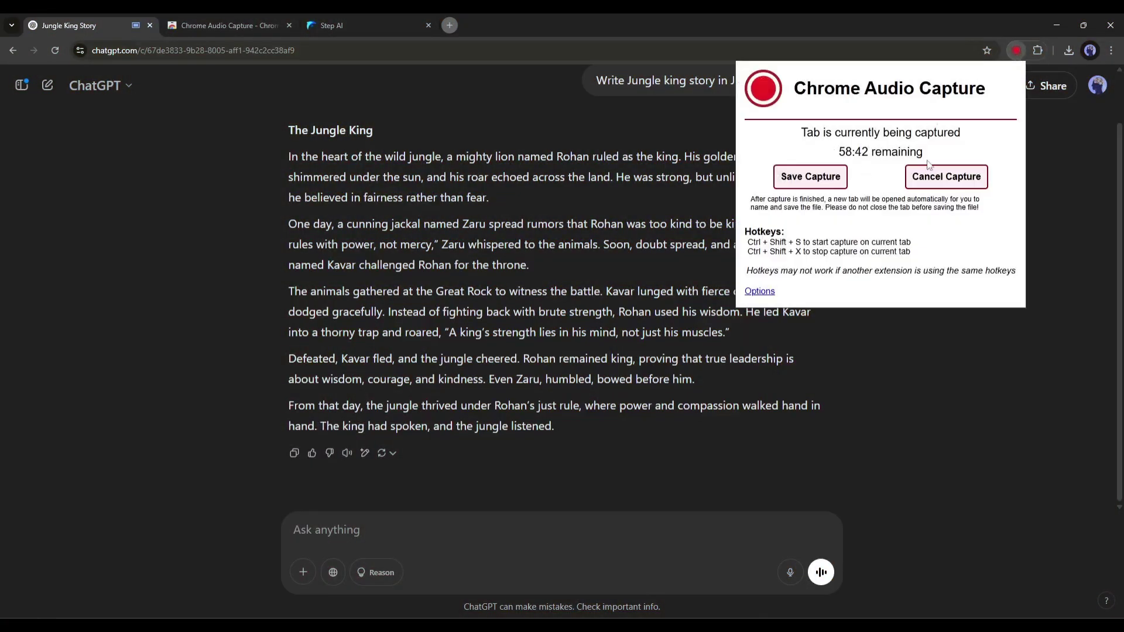
{"action": "left_click", "coordinate": [819, 180]}
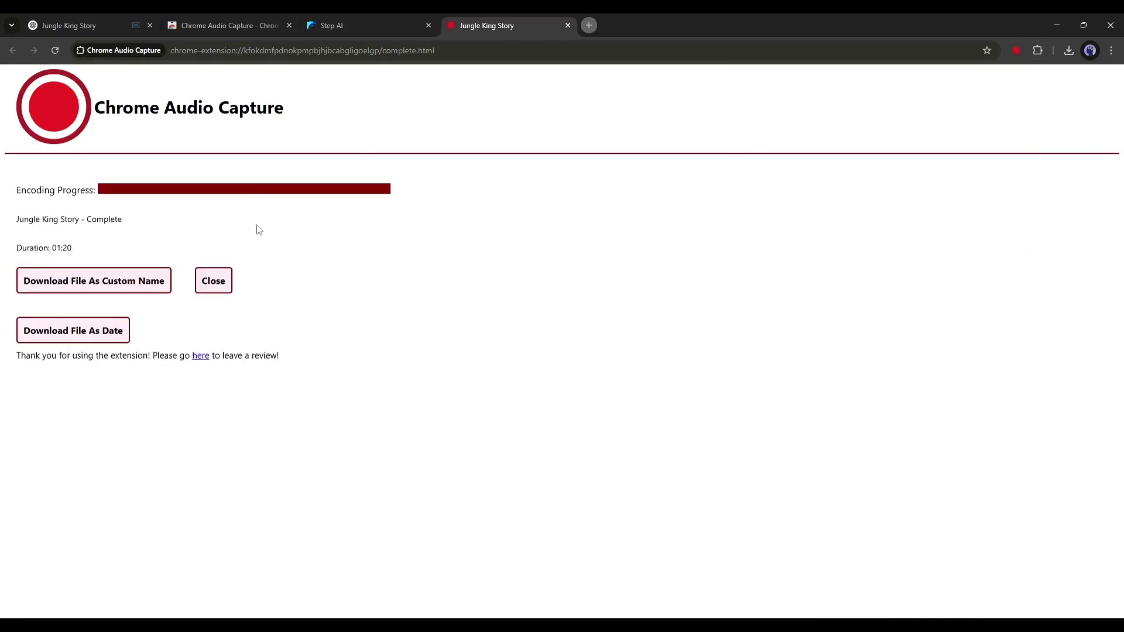
Download the narration under the custom name junglekingstory.mp3, then return to the story chat.
{"action": "left_click", "coordinate": [63, 277]}
{"action": "left_click", "coordinate": [578, 399]}
{"action": "left_click", "coordinate": [130, 19]}
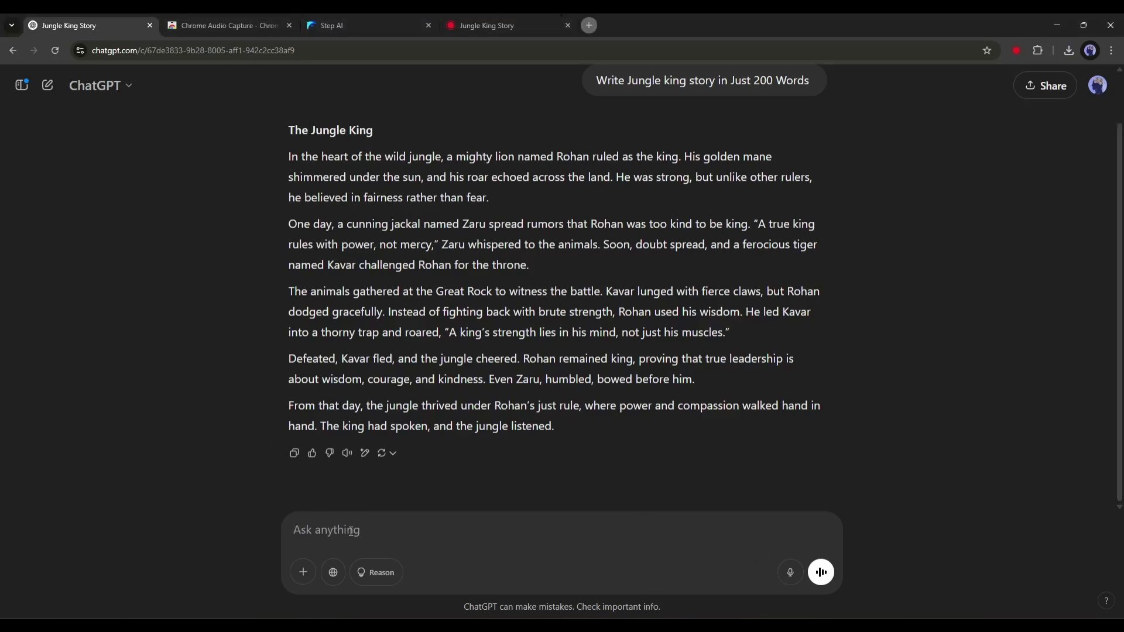
Paste the request for single-line scene video prompts, send it, and review the reply.
{"action": "key", "text": "ctrl+v"}
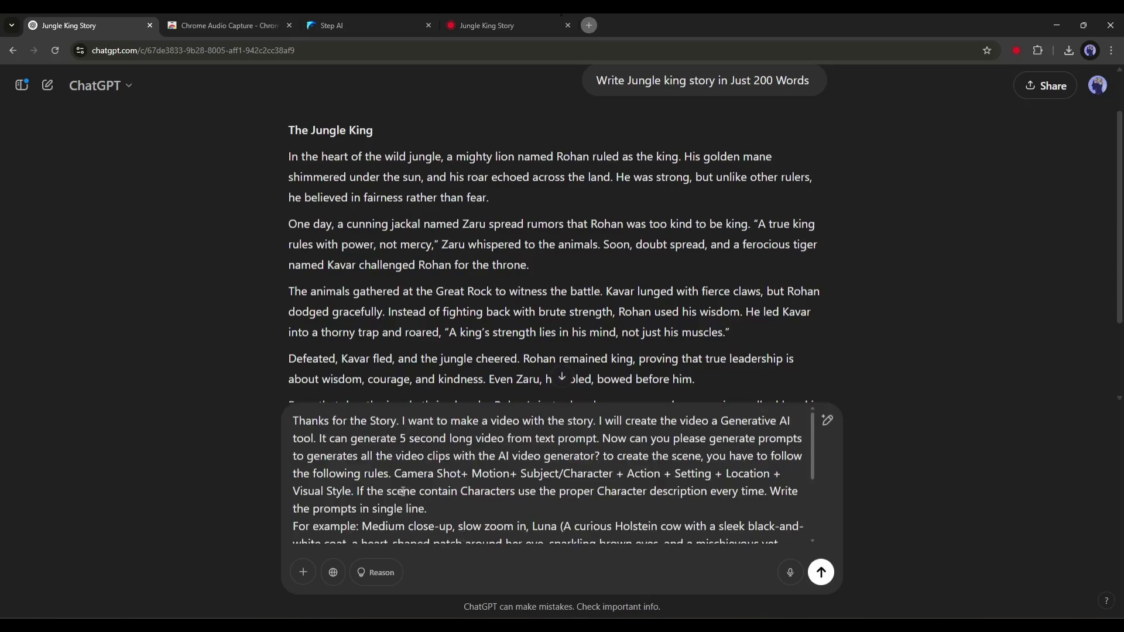
{"action": "scroll", "coordinate": [404, 491], "scroll_direction": "down", "scroll_amount": 2}
{"action": "scroll", "coordinate": [393, 491], "scroll_direction": "up", "scroll_amount": 5}
{"action": "scroll", "coordinate": [623, 526], "scroll_direction": "down", "scroll_amount": 5}
{"action": "left_click", "coordinate": [822, 572]}
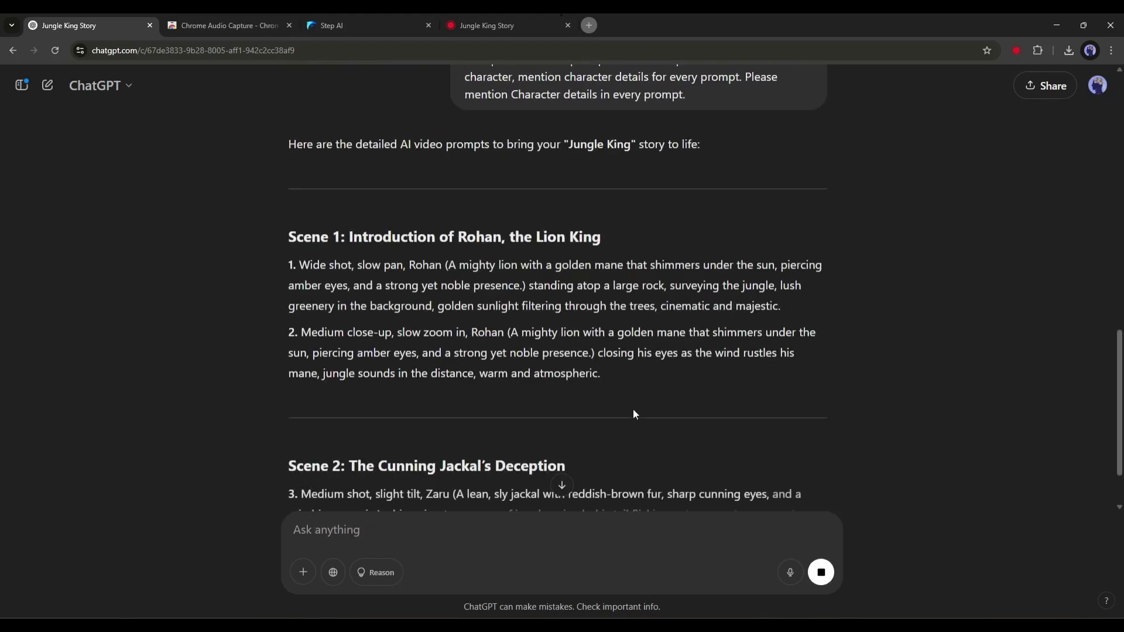
{"action": "scroll", "coordinate": [633, 409], "scroll_direction": "down", "scroll_amount": 8}
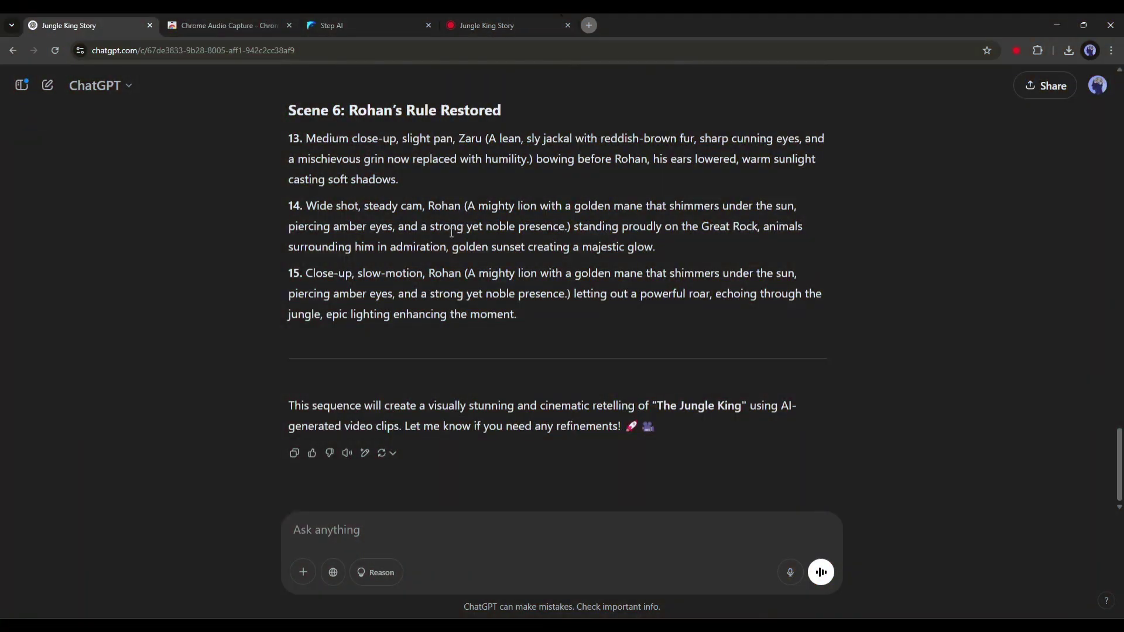
{"action": "scroll", "coordinate": [432, 234], "scroll_direction": "up", "scroll_amount": 20}
{"action": "scroll", "coordinate": [433, 236], "scroll_direction": "up", "scroll_amount": 3}
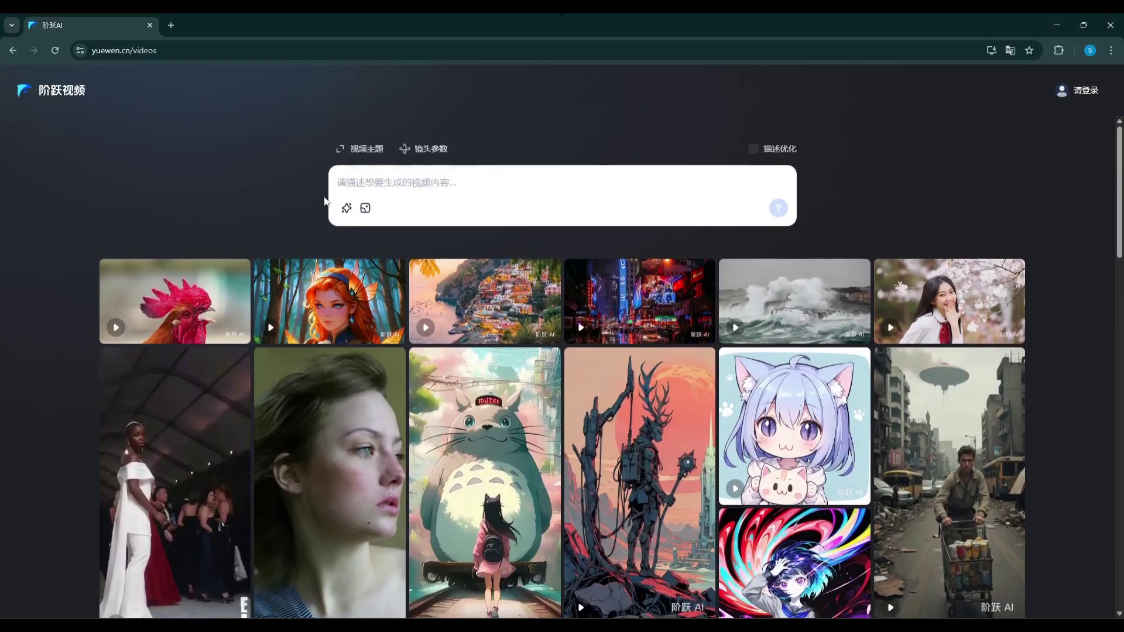
Browse the Step AI video gallery examples.
{"action": "scroll", "coordinate": [427, 261], "scroll_direction": "down", "scroll_amount": 13}
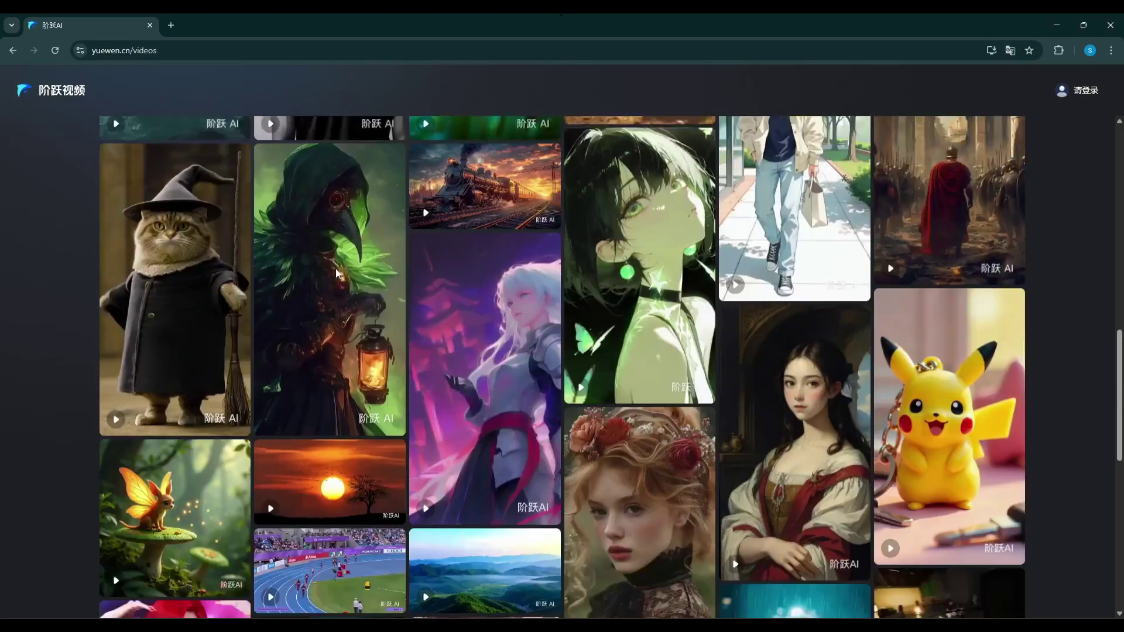
{"action": "scroll", "coordinate": [556, 281], "scroll_direction": "down", "scroll_amount": 4}
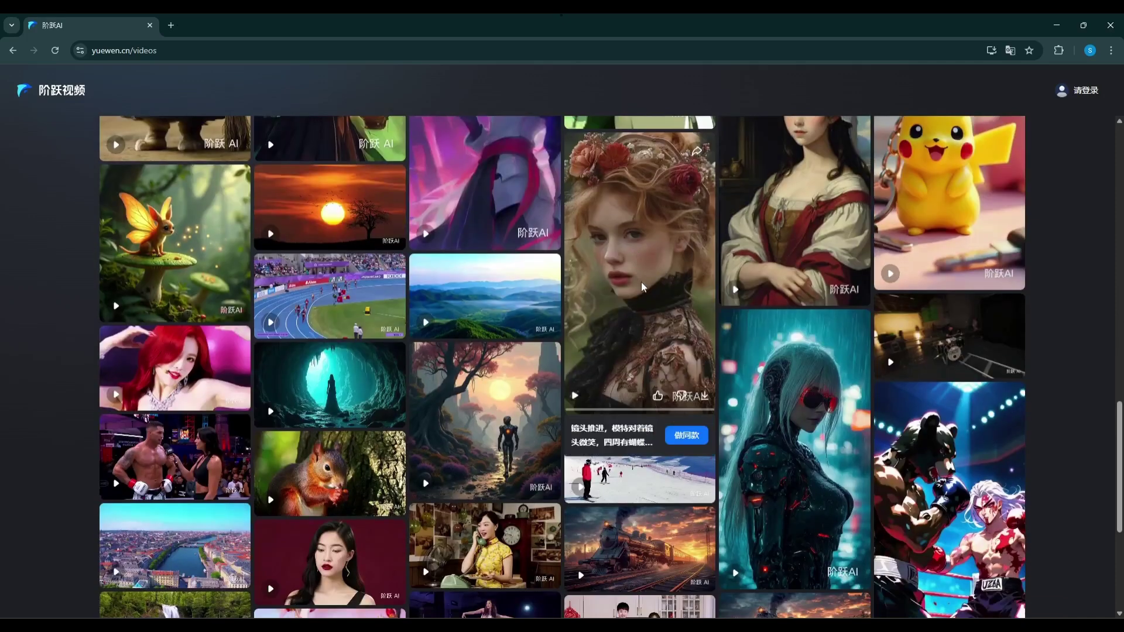
{"action": "scroll", "coordinate": [650, 284], "scroll_direction": "down", "scroll_amount": 4}
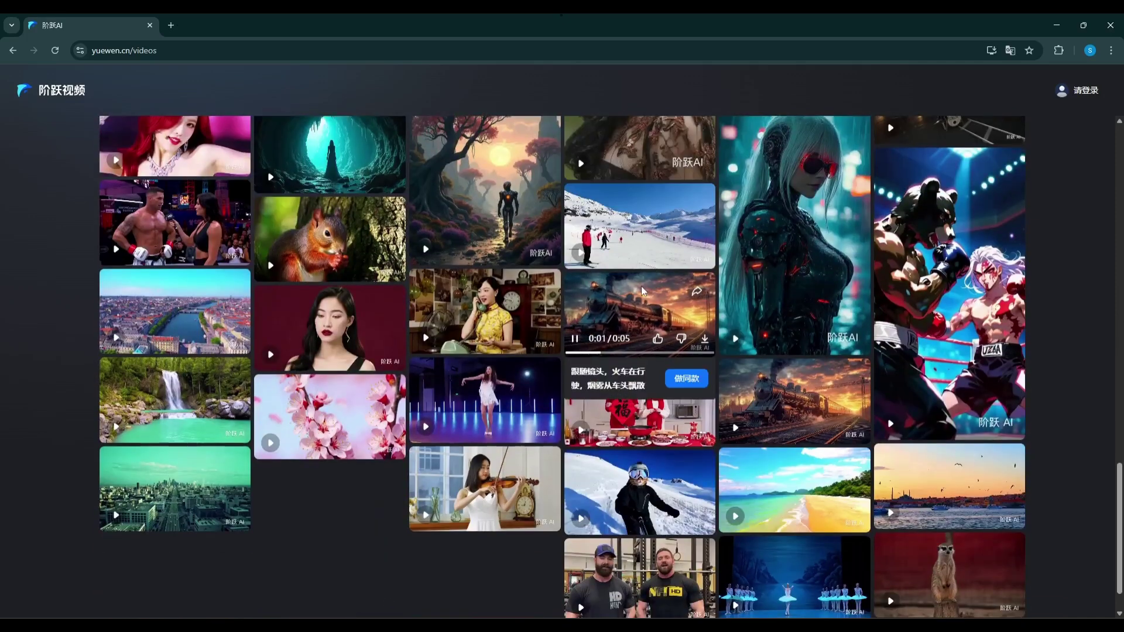
{"action": "scroll", "coordinate": [642, 285], "scroll_direction": "down", "scroll_amount": 1}
{"action": "mouse_move", "coordinate": [376, 262]}
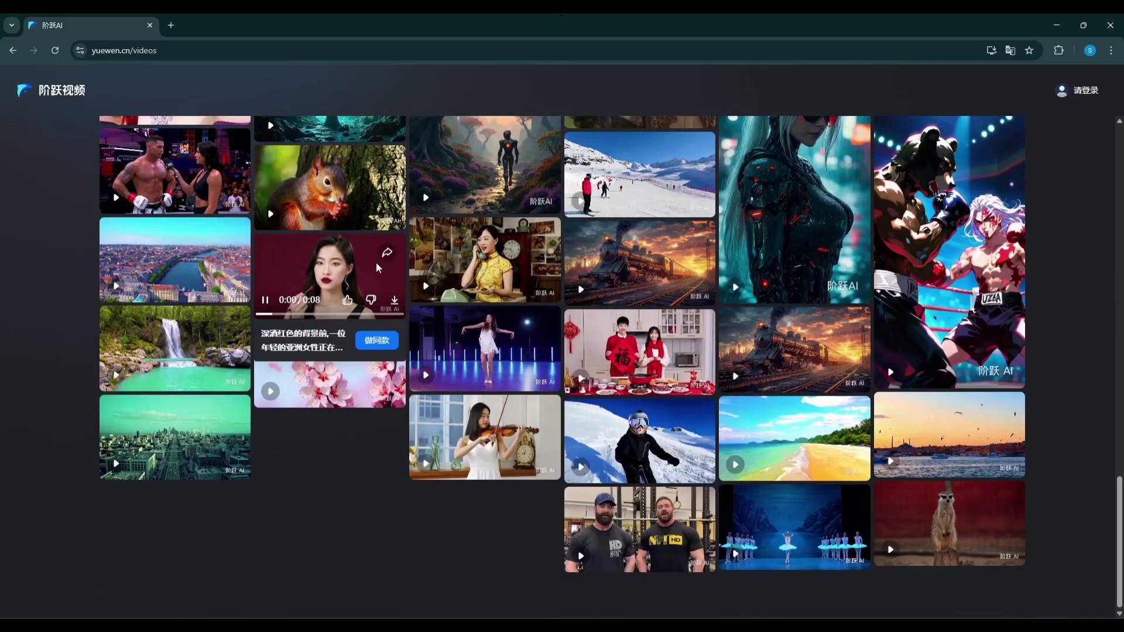
{"action": "mouse_move", "coordinate": [410, 264]}
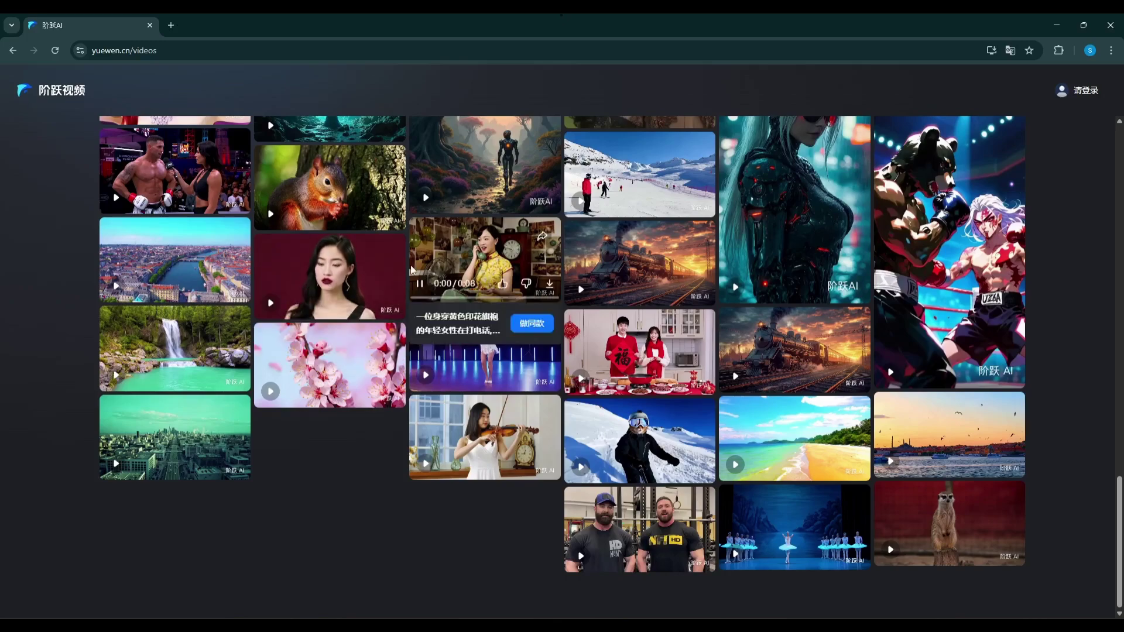
{"action": "scroll", "coordinate": [410, 264], "scroll_direction": "up", "scroll_amount": 2}
{"action": "scroll", "coordinate": [411, 264], "scroll_direction": "up", "scroll_amount": 15}
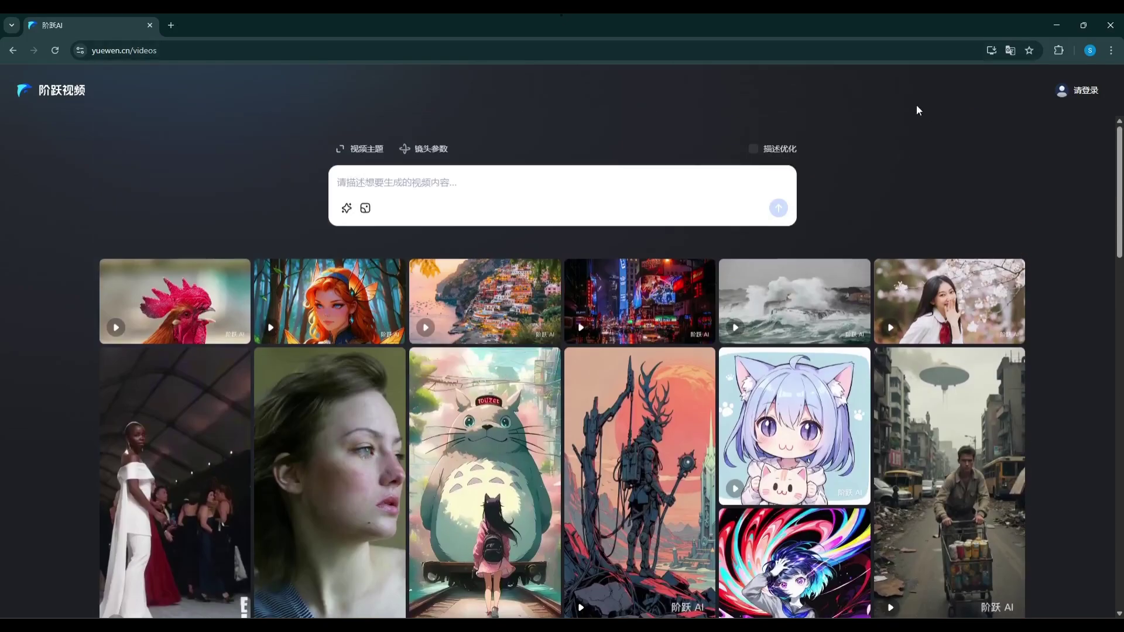
Translate the Step AI page into English and start phone-number sign-in.
{"action": "left_click", "coordinate": [1010, 51]}
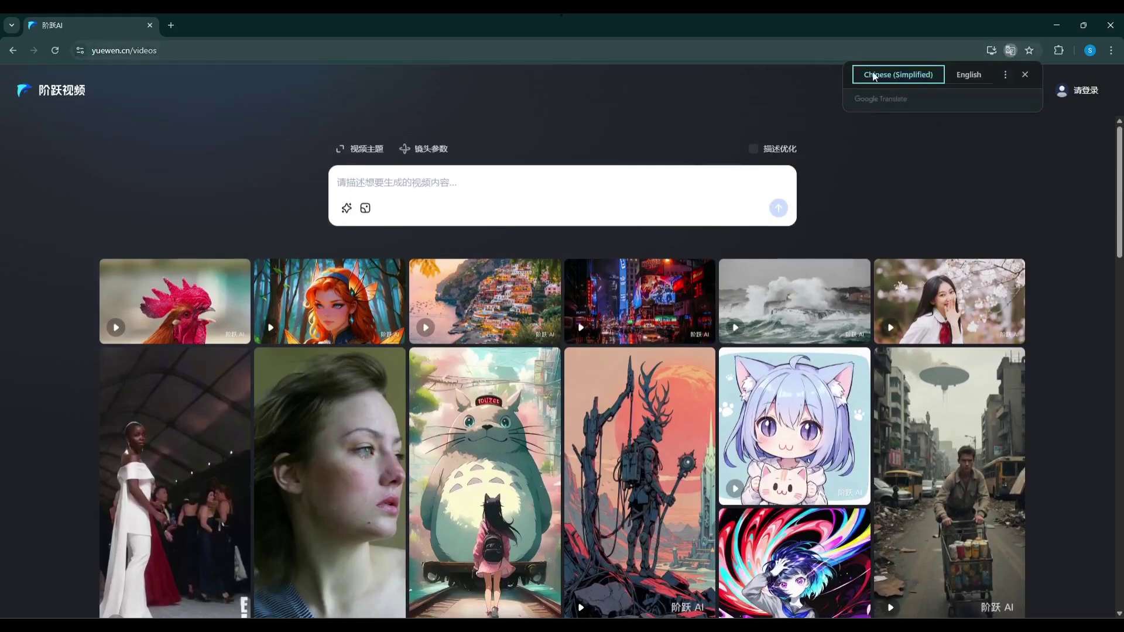
{"action": "left_click", "coordinate": [966, 77]}
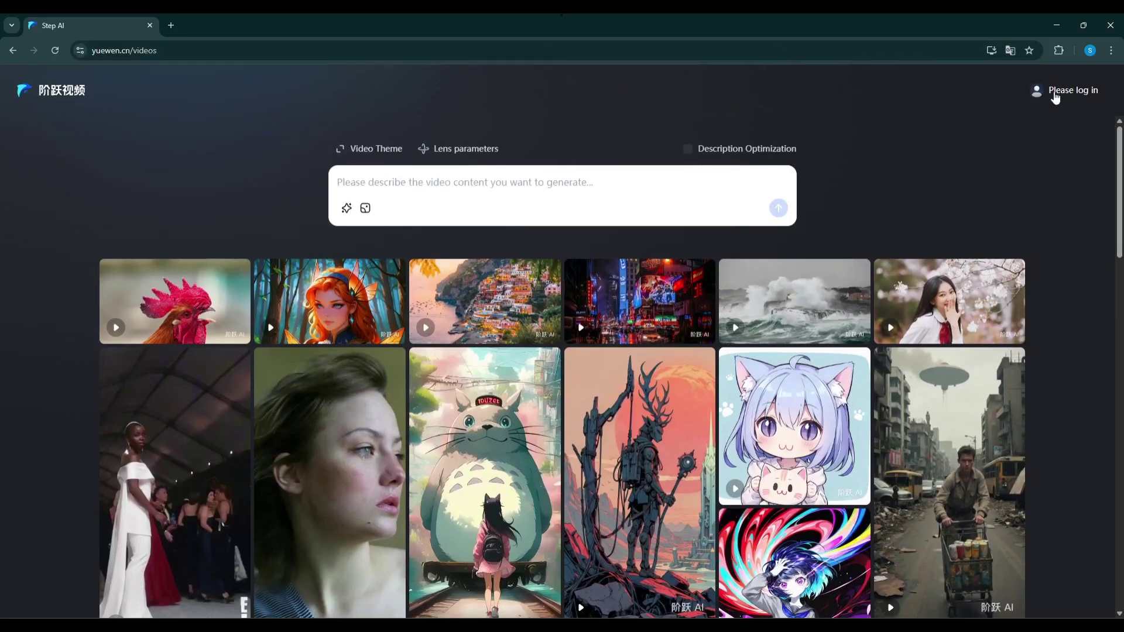
{"action": "left_click", "coordinate": [1055, 94]}
{"action": "left_click", "coordinate": [505, 326]}
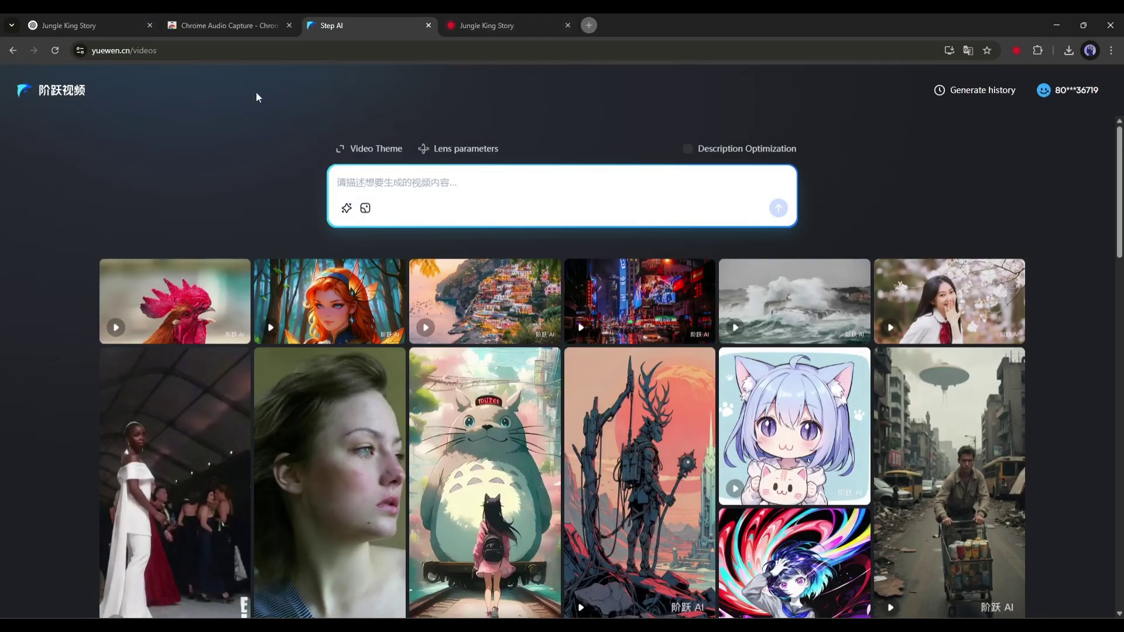
Copy the Scene 1 video prompt from the Jungle King Story chat.
{"action": "left_click", "coordinate": [87, 25]}
{"action": "left_click_drag", "start_coordinate": [300, 226], "coordinate": [810, 266]}
{"action": "key", "text": "ctrl+c"}
Paste the scene 1 lion prompt into Step AI and review the theme and camera options.
{"action": "left_click", "coordinate": [340, 25]}
{"action": "left_click", "coordinate": [376, 165]}
{"action": "key", "text": "ctrl+v"}
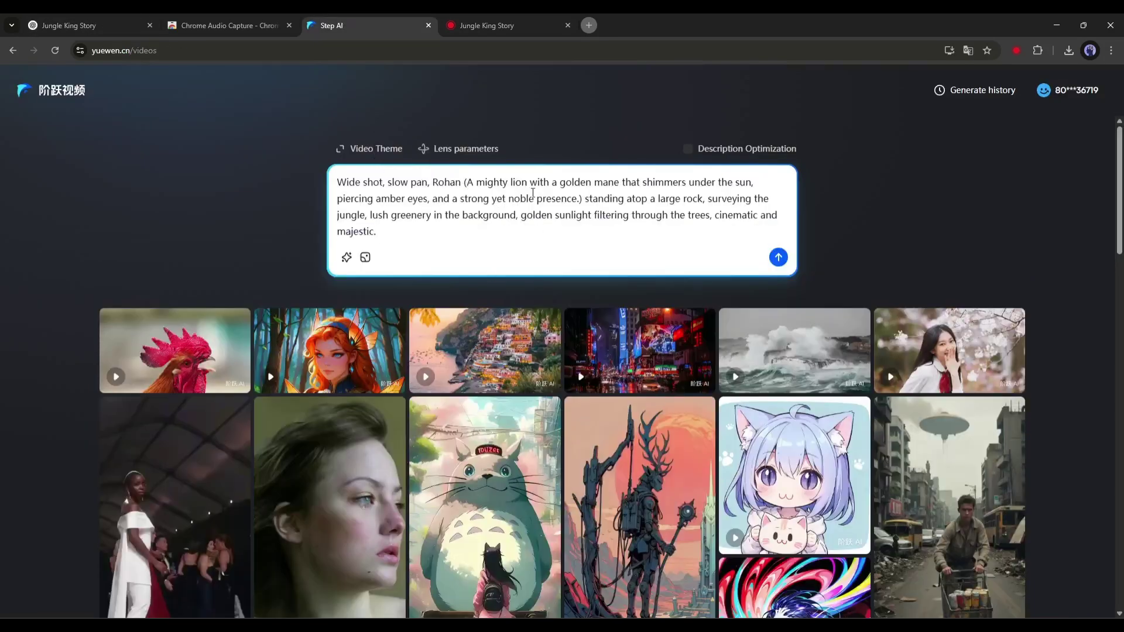
{"action": "left_click", "coordinate": [351, 150]}
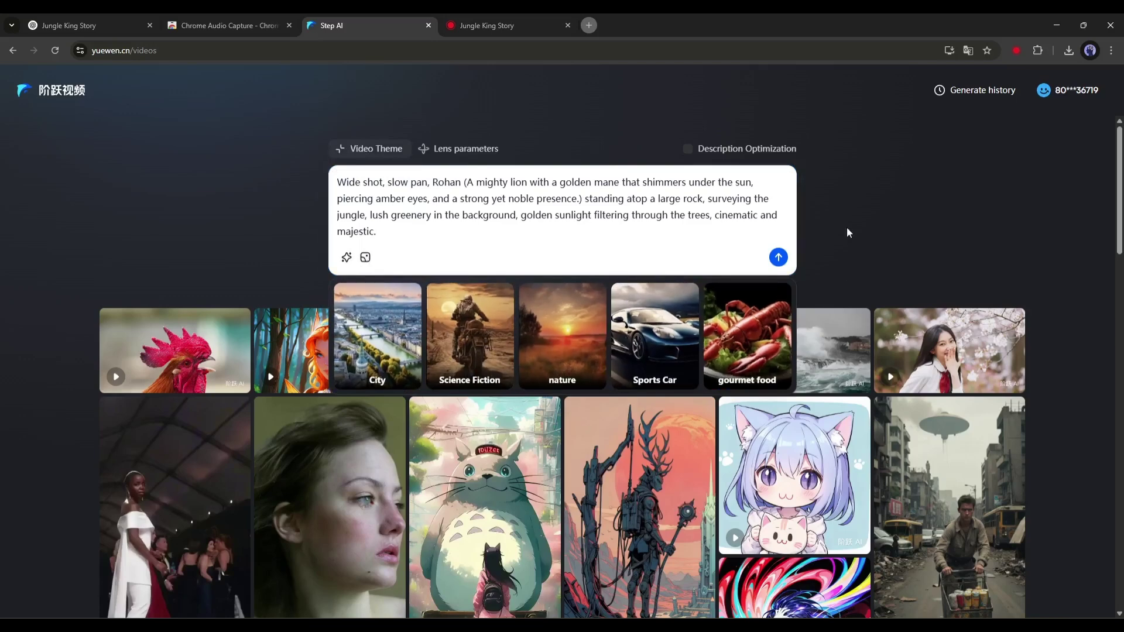
{"action": "left_click", "coordinate": [477, 125]}
{"action": "left_click", "coordinate": [440, 148]}
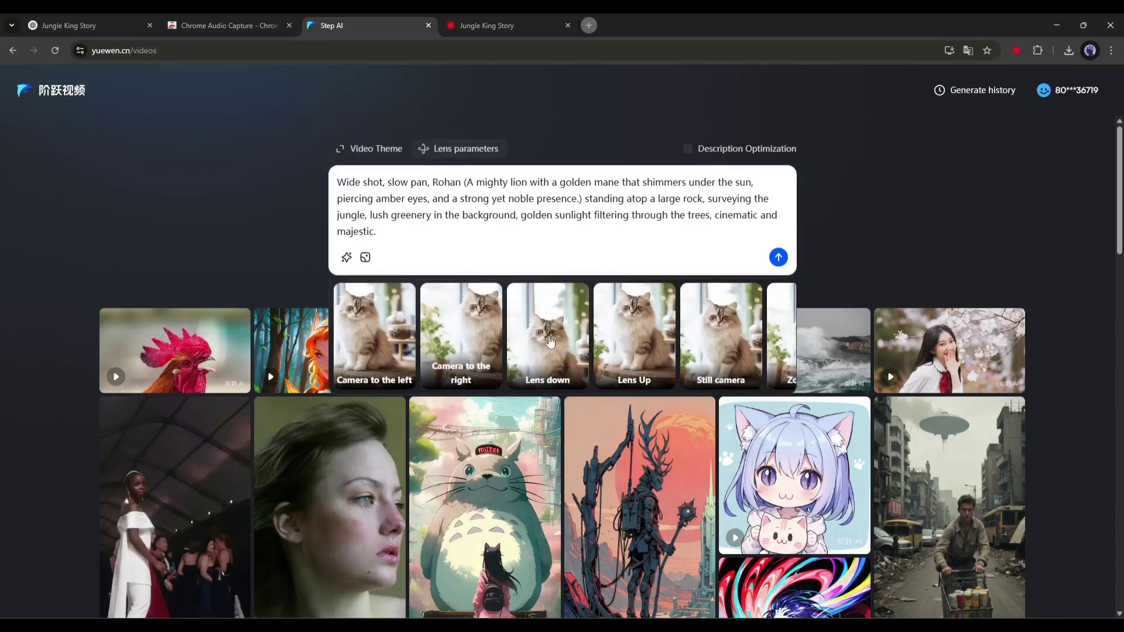
{"action": "left_click", "coordinate": [464, 154]}
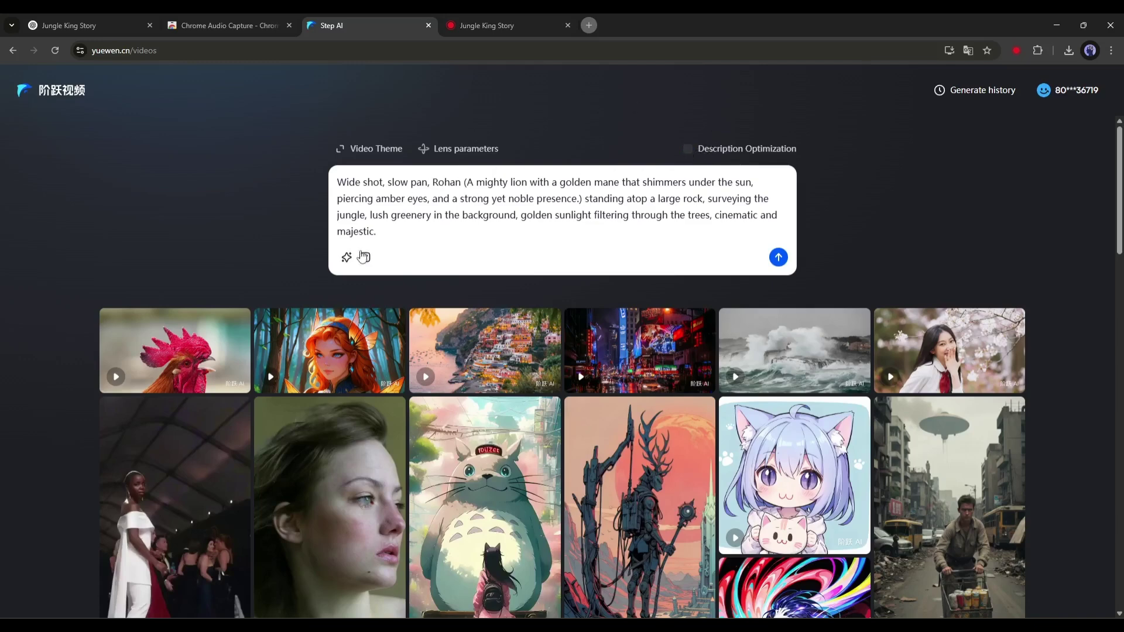
Generate the golden-maned lion-on-a-rock video and preview the result.
{"action": "left_click", "coordinate": [640, 232]}
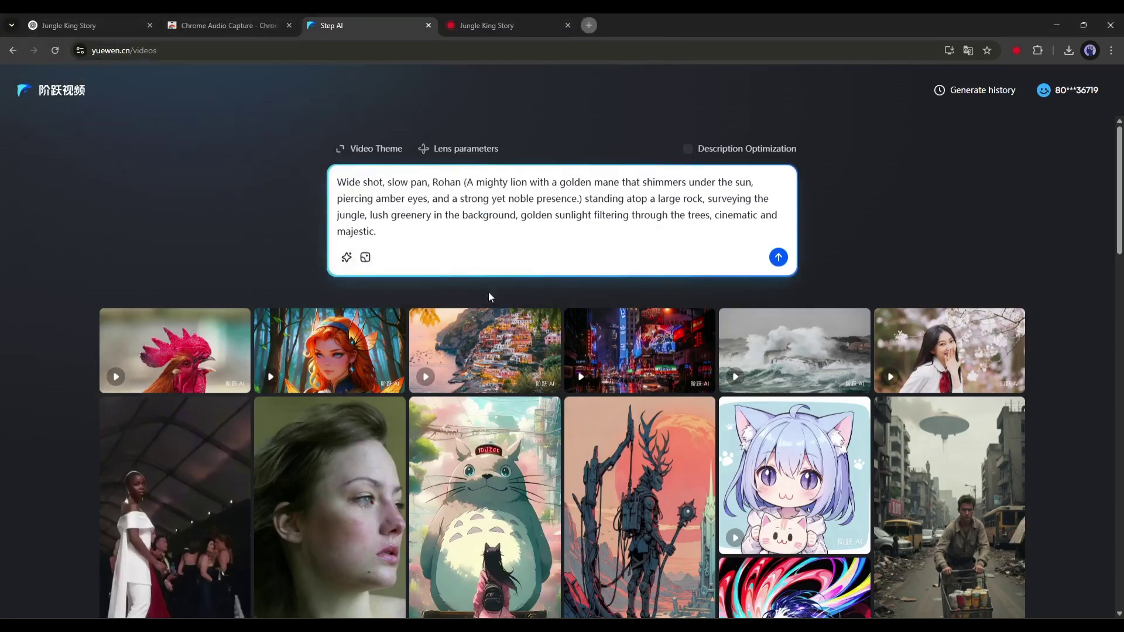
{"action": "left_click", "coordinate": [778, 258]}
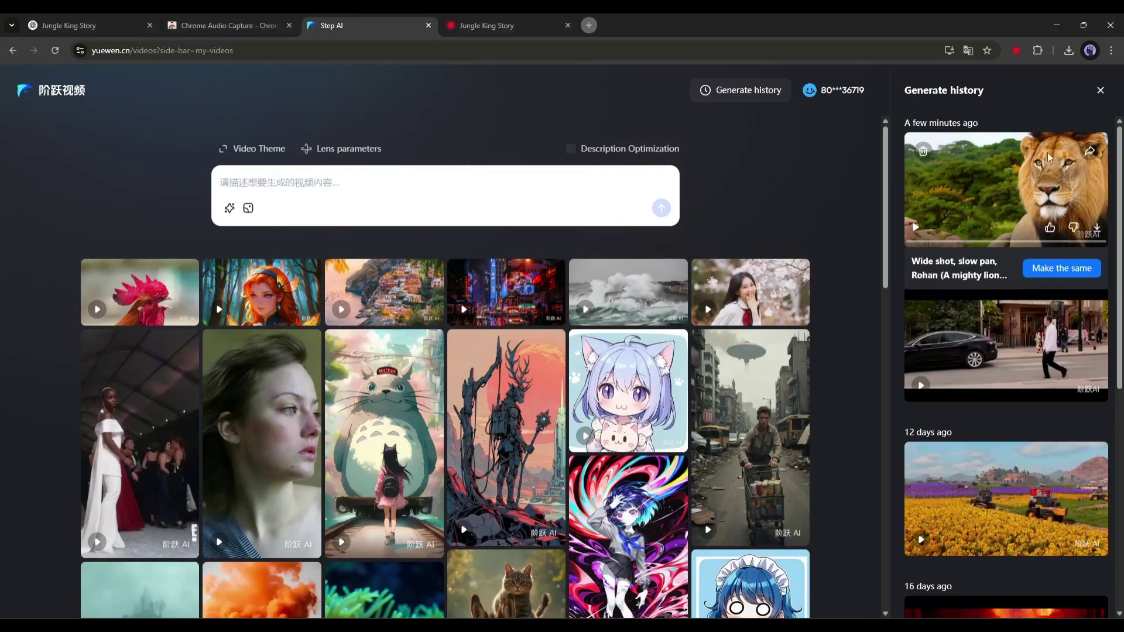
{"action": "left_click", "coordinate": [1043, 200]}
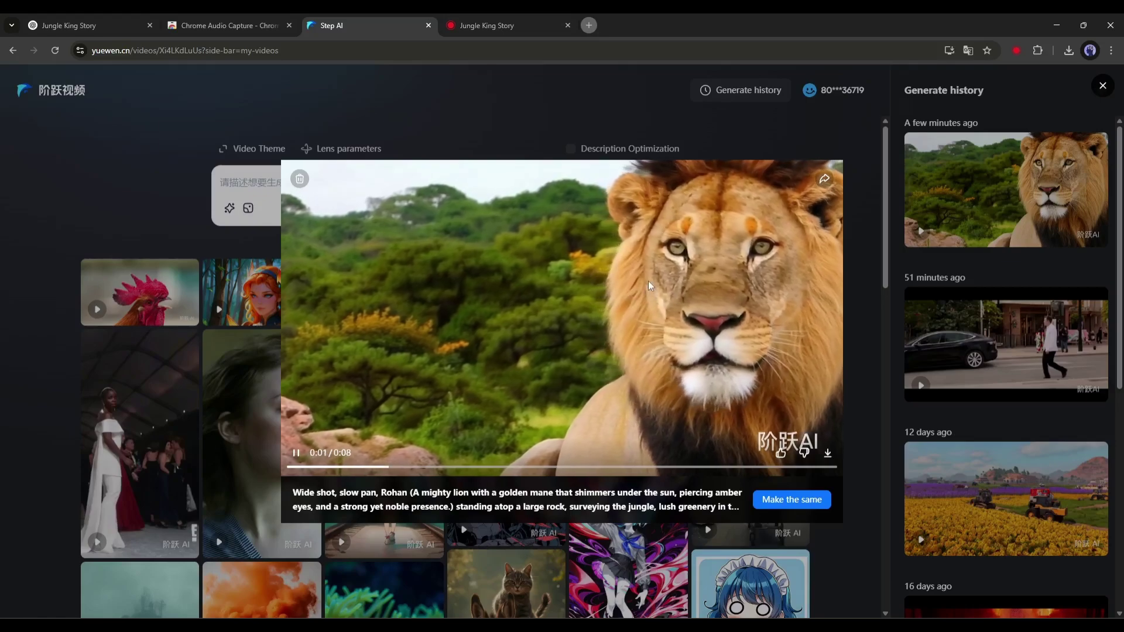
{"action": "key", "text": "Escape"}
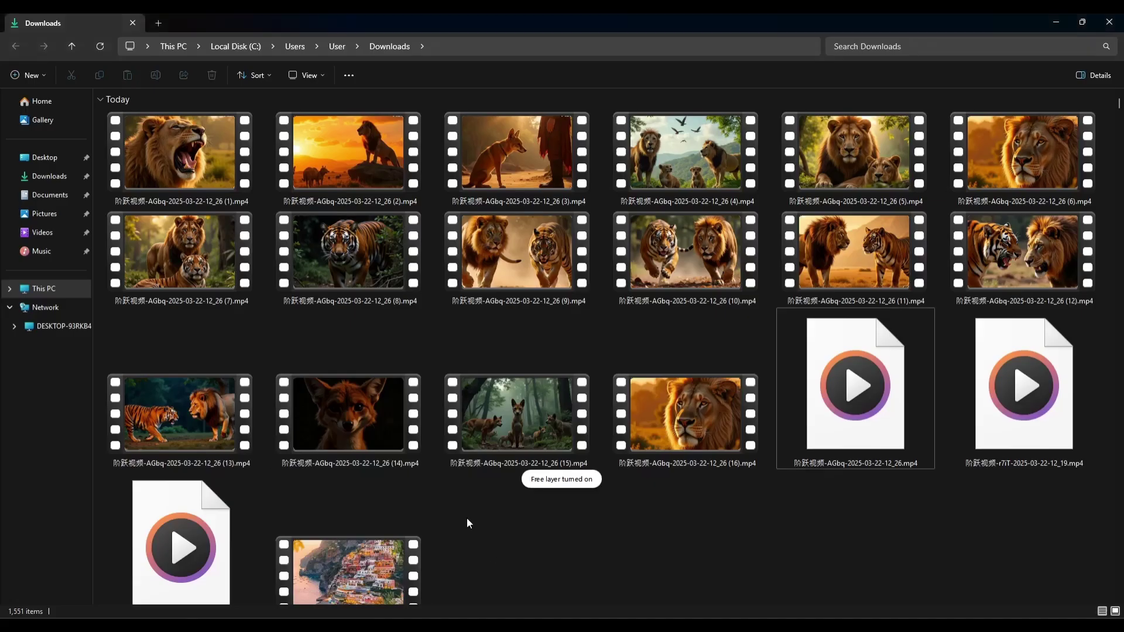
Drag the downloaded lion, tiger and fox .mp4 clips from Downloads onto CapCut's timeline.
{"action": "left_click", "coordinate": [117, 101]}
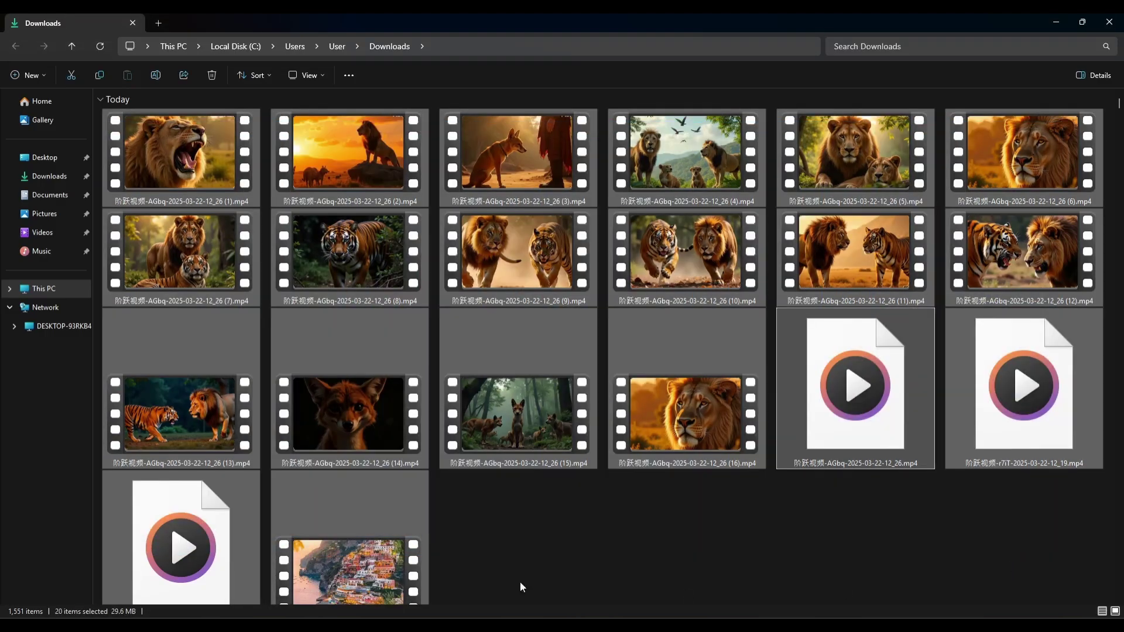
{"action": "left_click_drag", "start_coordinate": [685, 398], "coordinate": [707, 550]}
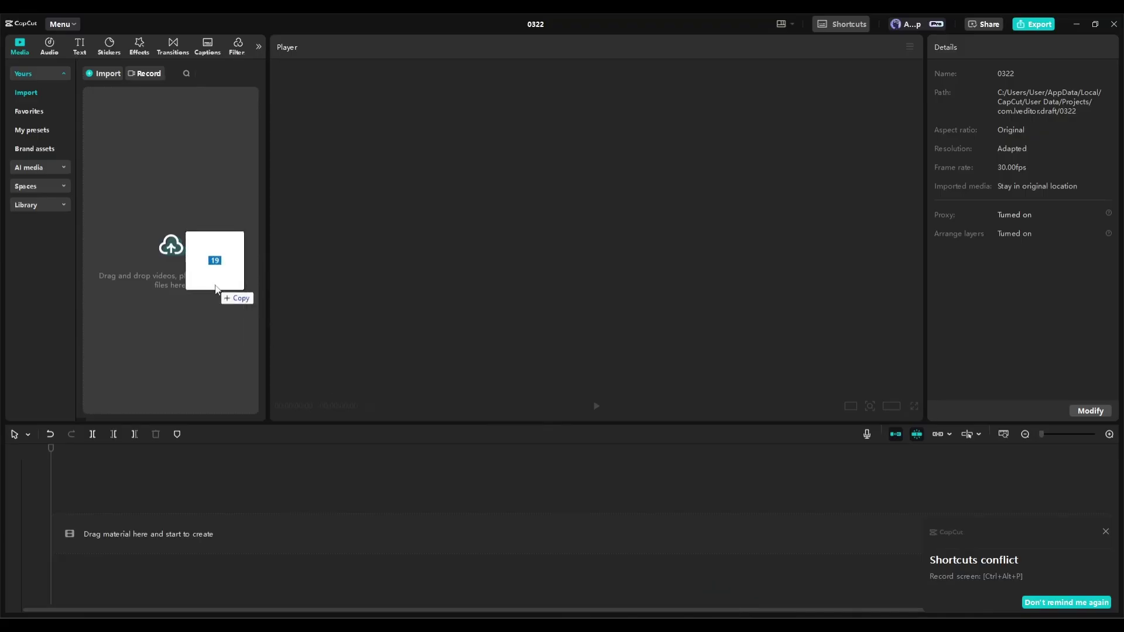
{"action": "left_click_drag", "start_coordinate": [213, 259], "coordinate": [133, 505]}
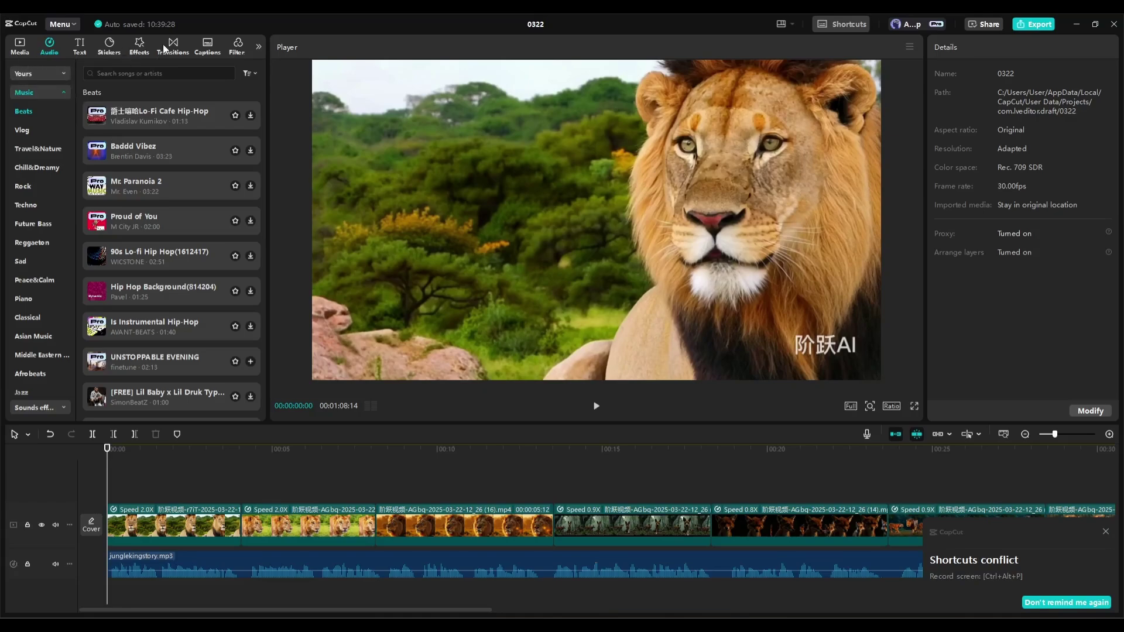
Add Mix transitions between all clips and export the video as 'Jungle' at 1080P.
{"action": "left_click", "coordinate": [165, 48]}
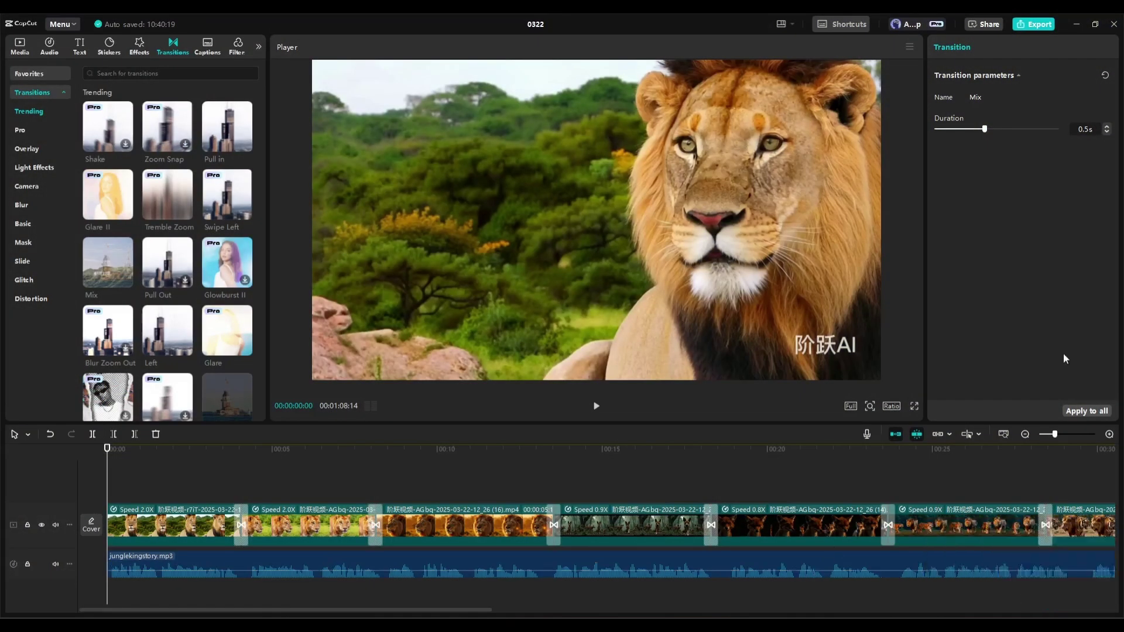
{"action": "left_click", "coordinate": [1032, 26]}
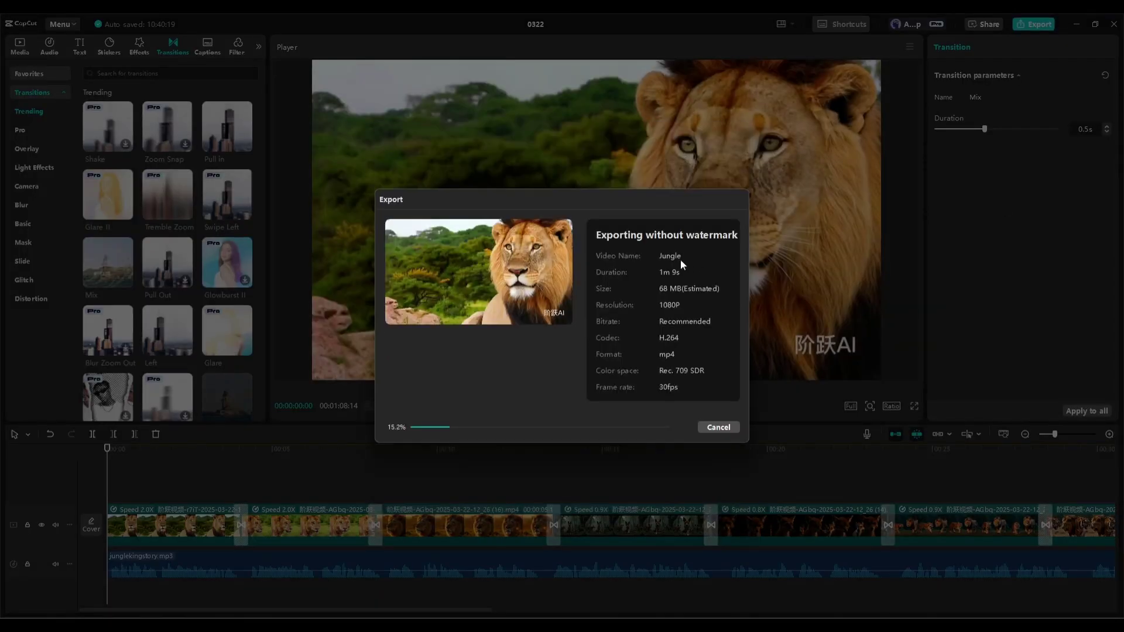